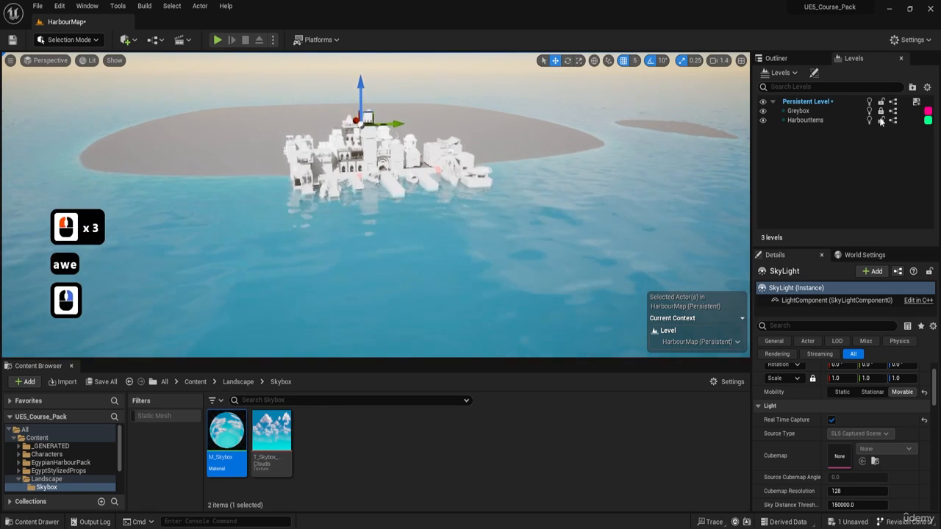
Step: Lock the Persistent Level so its actors cannot be selected or edited
right_drag(549, 159, 706, 159)
key(d)
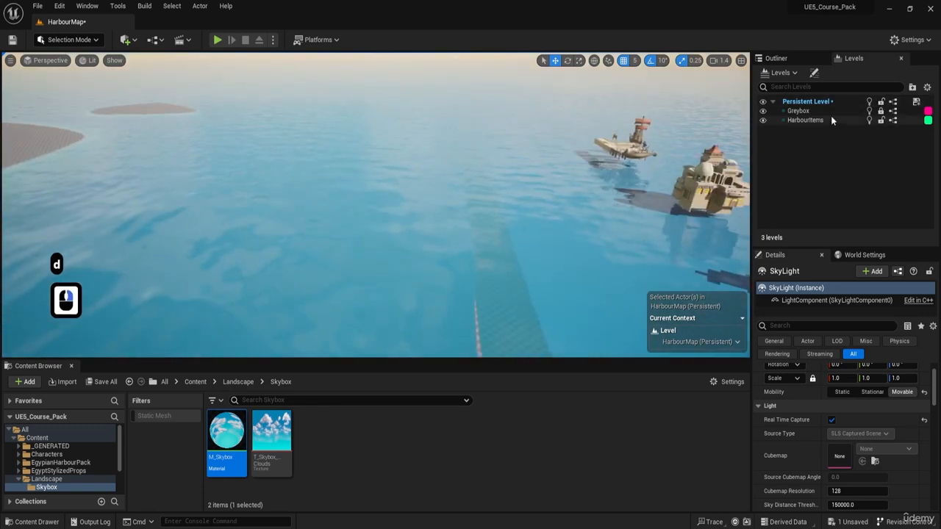
click(881, 102)
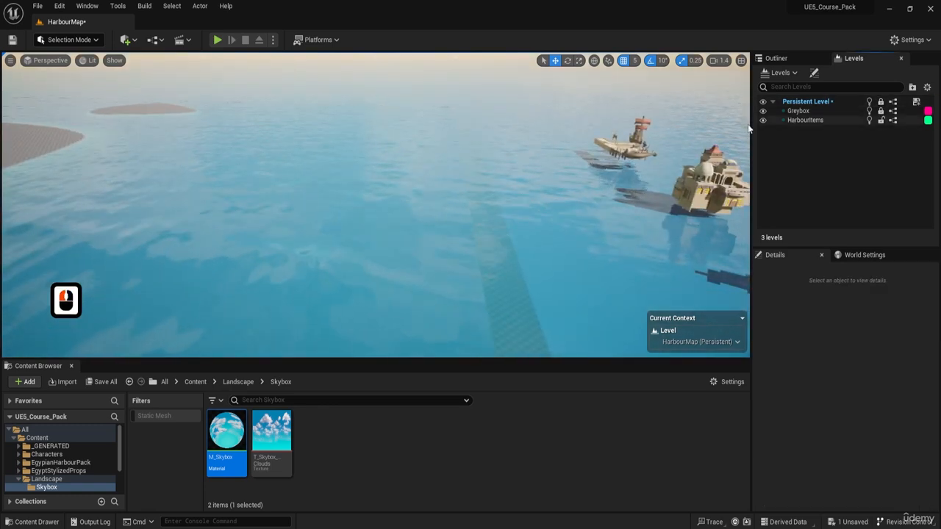
Step: Make HarbourItems the current level
right_drag(574, 172, 713, 191)
key(a)
key(s)
key(w)
key(d)
double_click(816, 121)
Step: Select an arch piece of the domed harbour building and examine the textured building assets from several angles
key(d)
key(w)
key(w)
key(w)
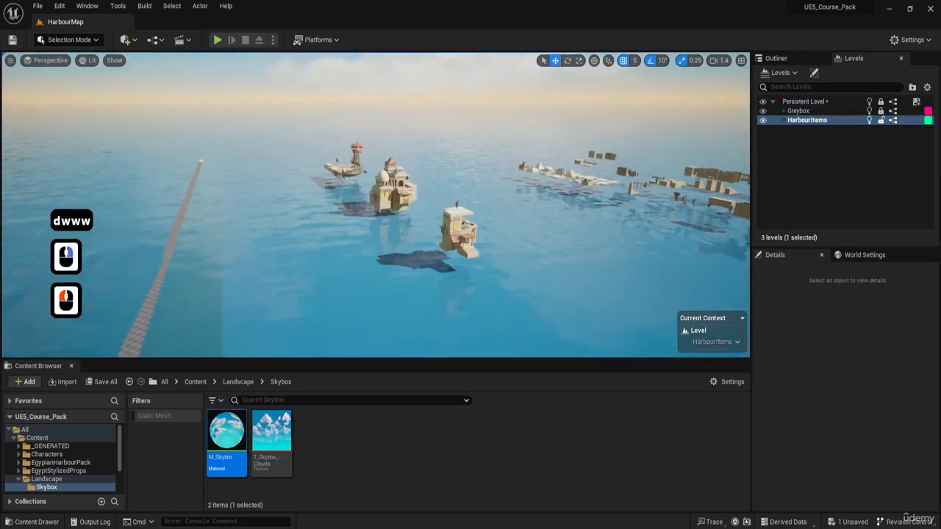
click(350, 170)
click(396, 193)
key(w)
right_drag(395, 193, 280, 209)
key(e)
key(d)
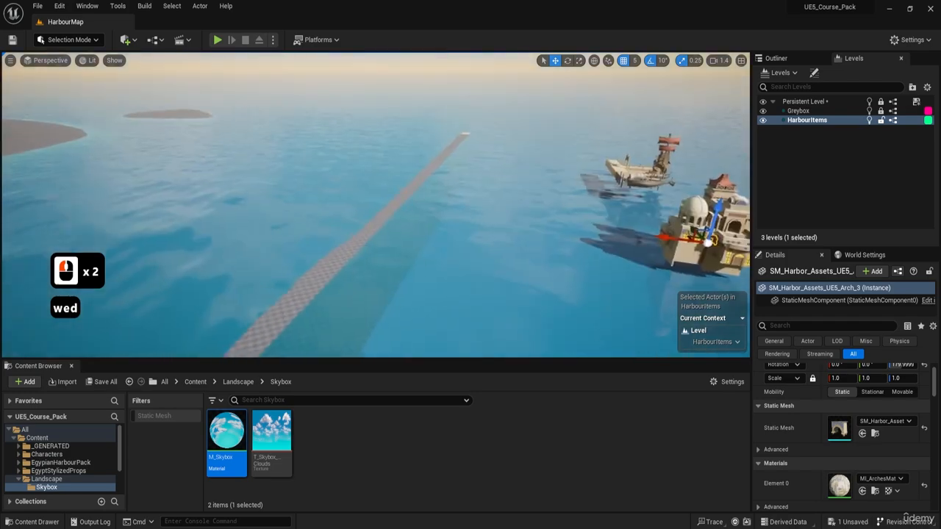
key(s)
key(e)
right_drag(588, 177, 573, 214)
key(d)
key(w)
key(a)
key(e)
key(a)
key(e)
key(d)
scroll(705, 221, up, 3)
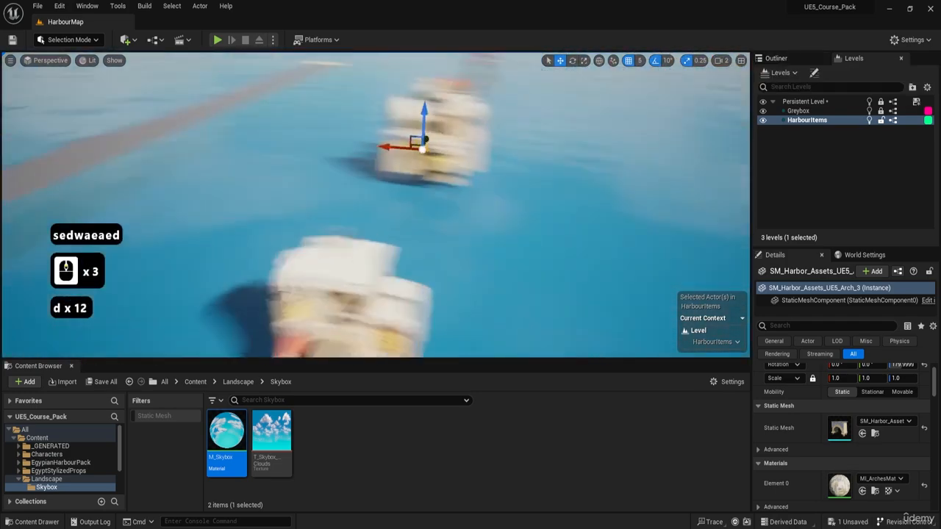
key(s)
right_drag(526, 278, 294, 224)
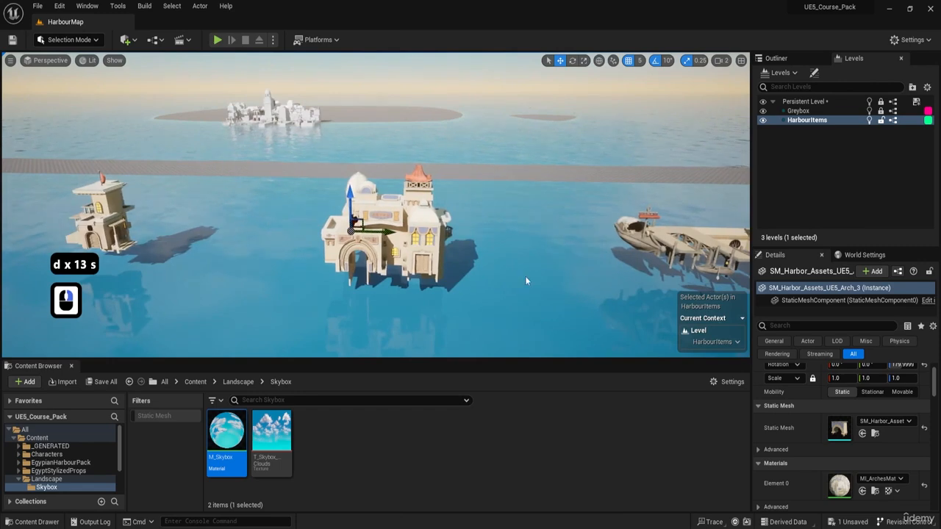
Step: Examine the textured dock assembly with its small boats and the large sailing ship from the side and above
key(w)
key(d)
right_drag(525, 277, 550, 242)
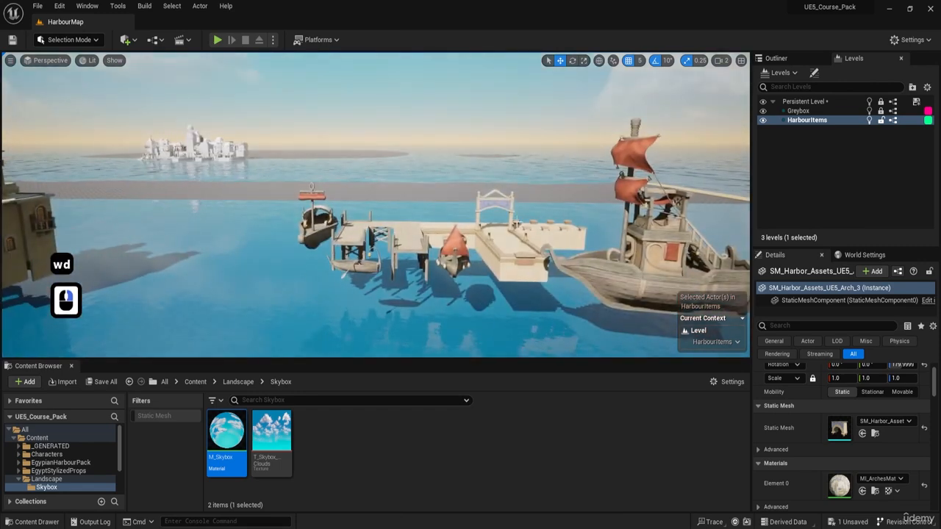
mouse_move(169, 187)
right_down()
mouse_move(59, 186)
mouse_move(191, 199)
mouse_move(170, 187)
right_up()
key(a)
key(w)
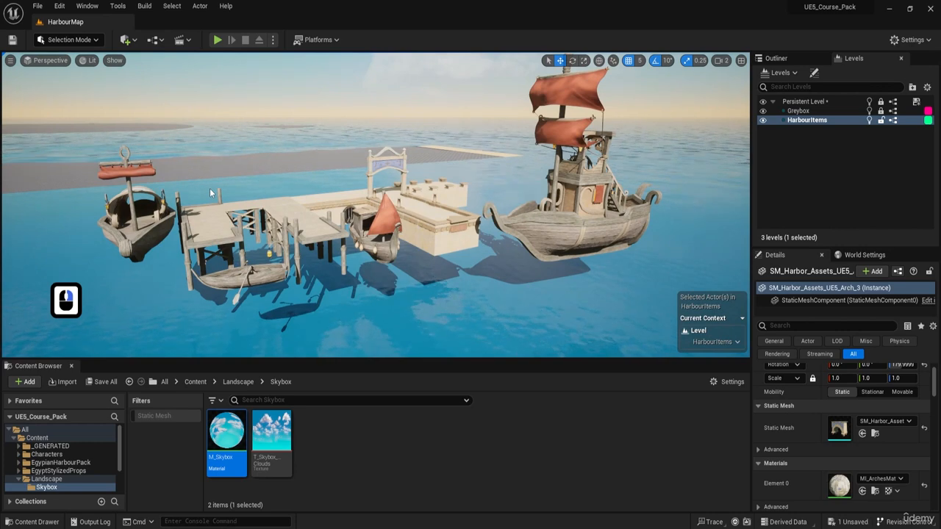
right_drag(210, 200, 278, 215)
key(a)
key(w)
key(e)
key(s)
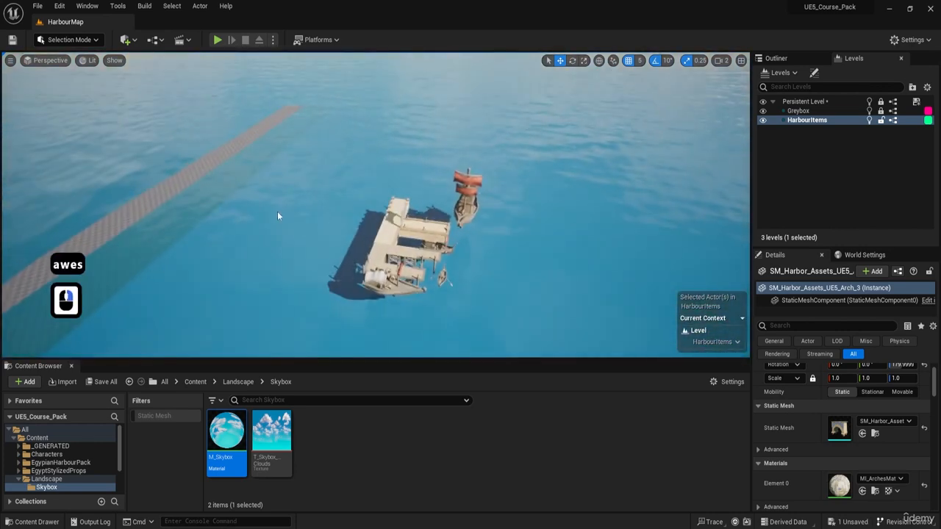
Step: Show the four-viewport layout and box-select the whole dock assembly, including its boats and sailing ship, in the Top view
click(391, 231)
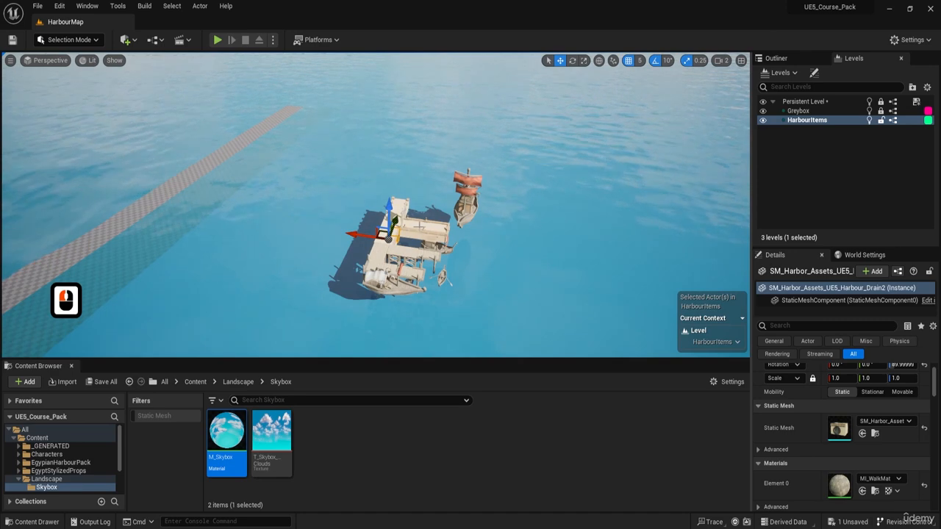
click(742, 60)
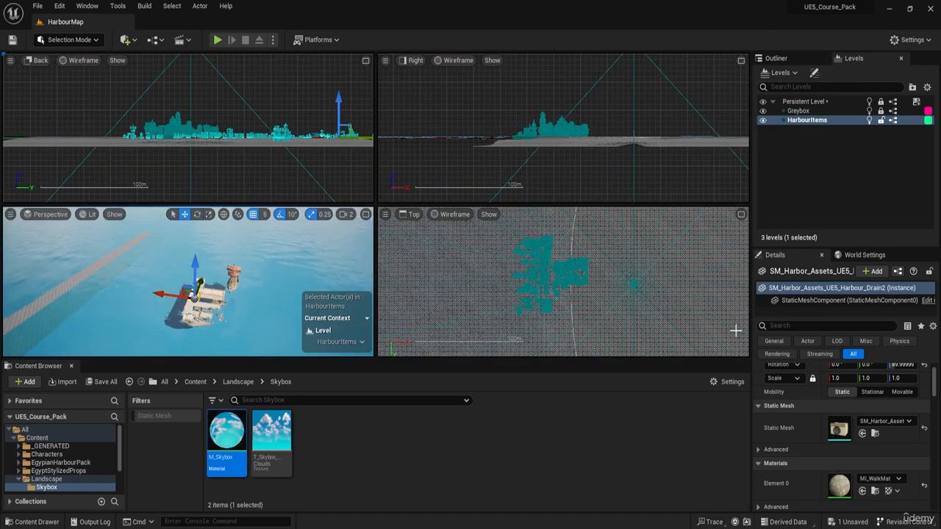
click(588, 264)
key(f)
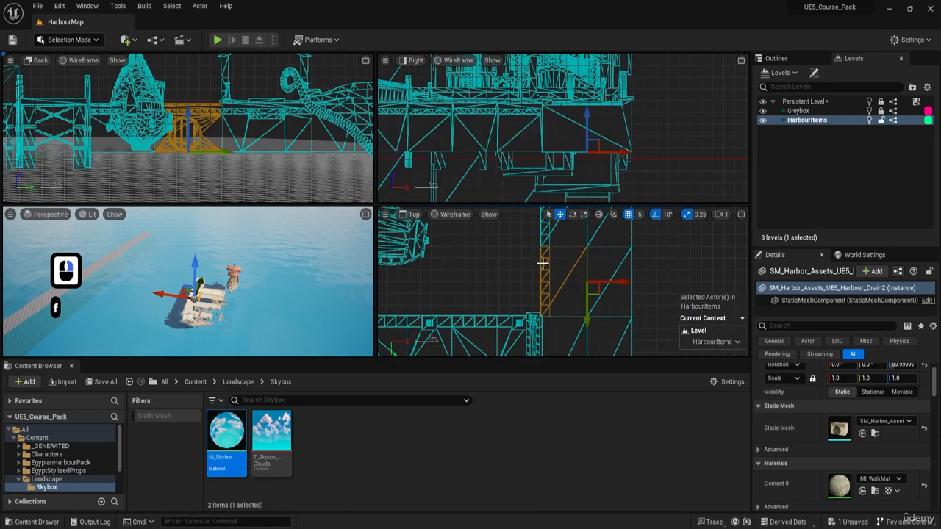
scroll(511, 270, down, 19)
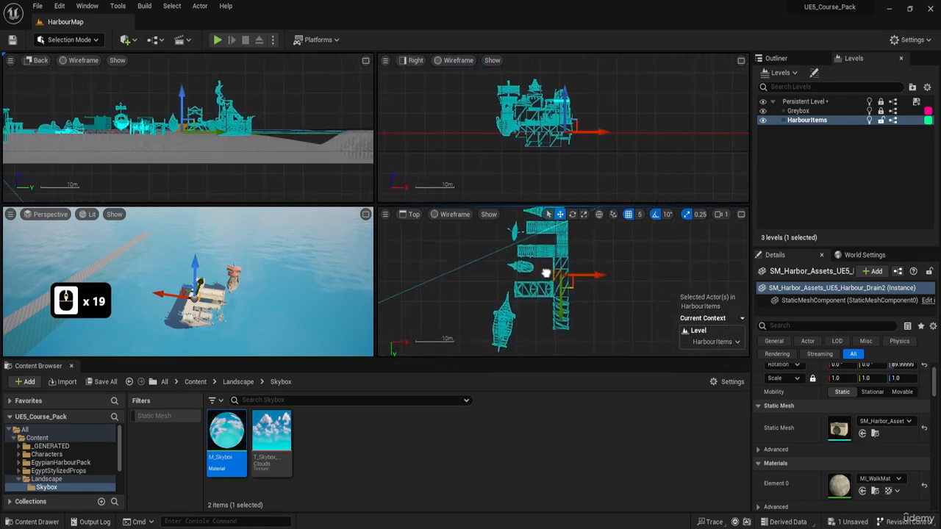
scroll(533, 286, down, 6)
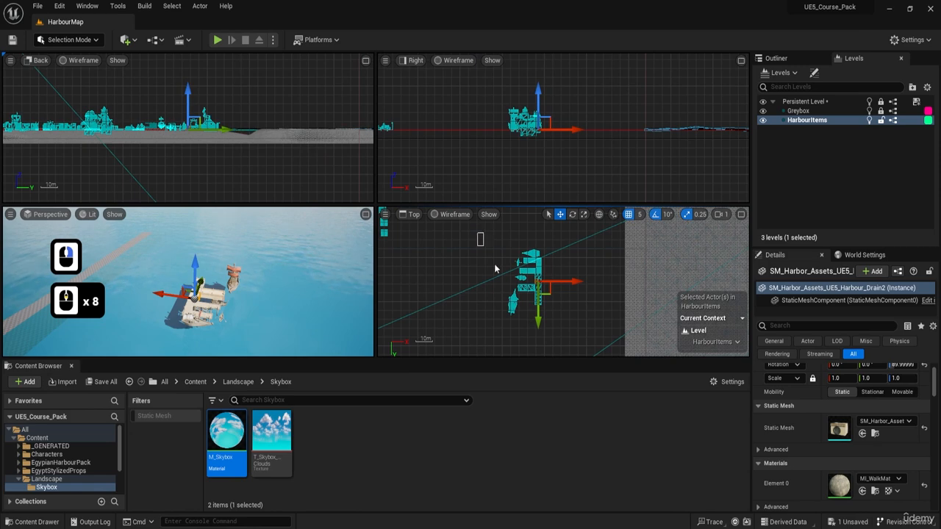
drag(478, 234, 557, 335)
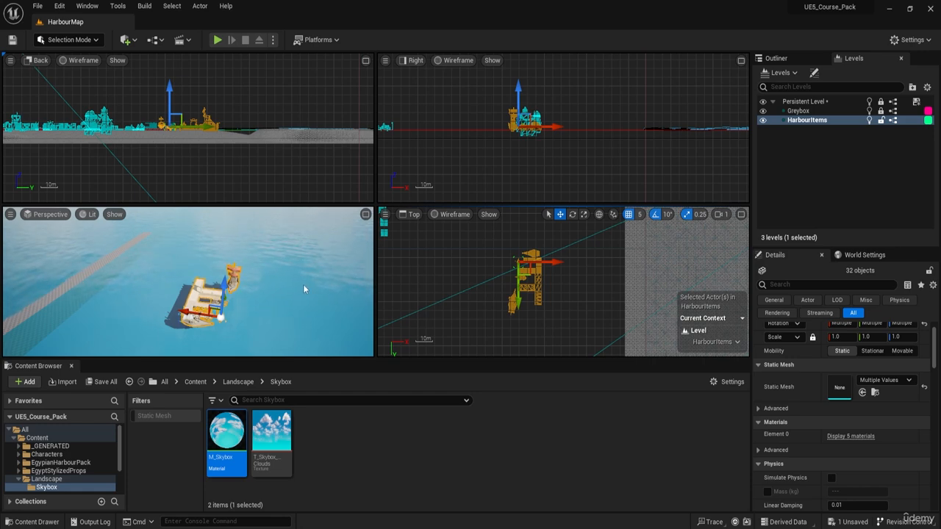
Step: Check the selected dock and boat group in the Perspective and Top views
right_drag(263, 274, 222, 270)
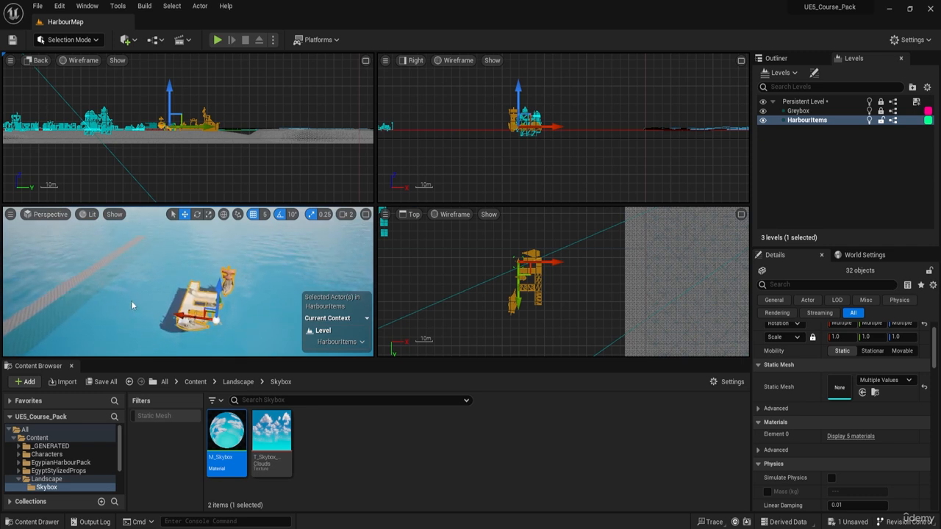
key(f)
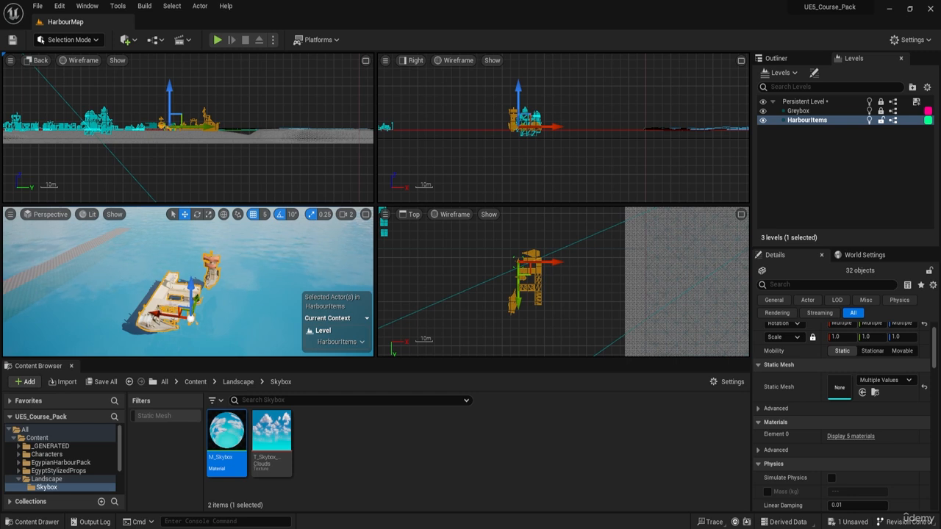
right_drag(86, 335, 86, 291)
key(d)
key(d)
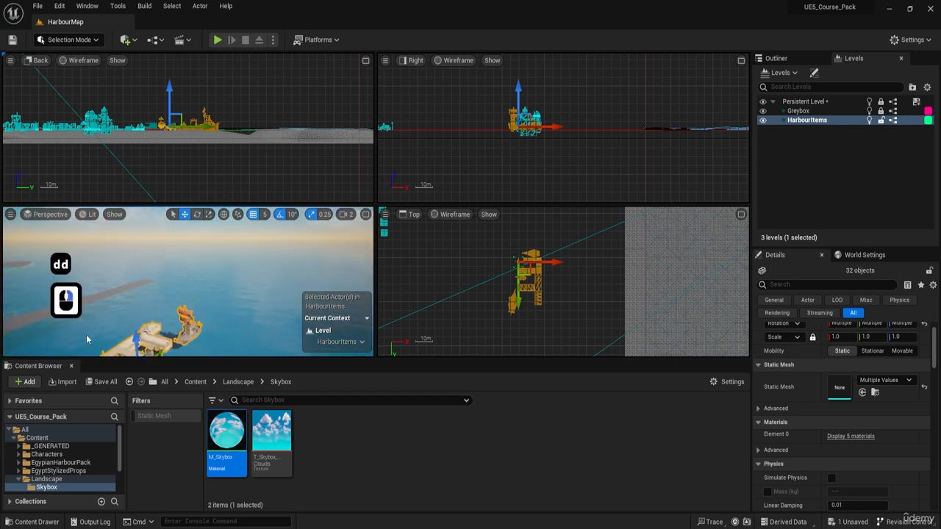
right_drag(245, 274, 299, 297)
key(w)
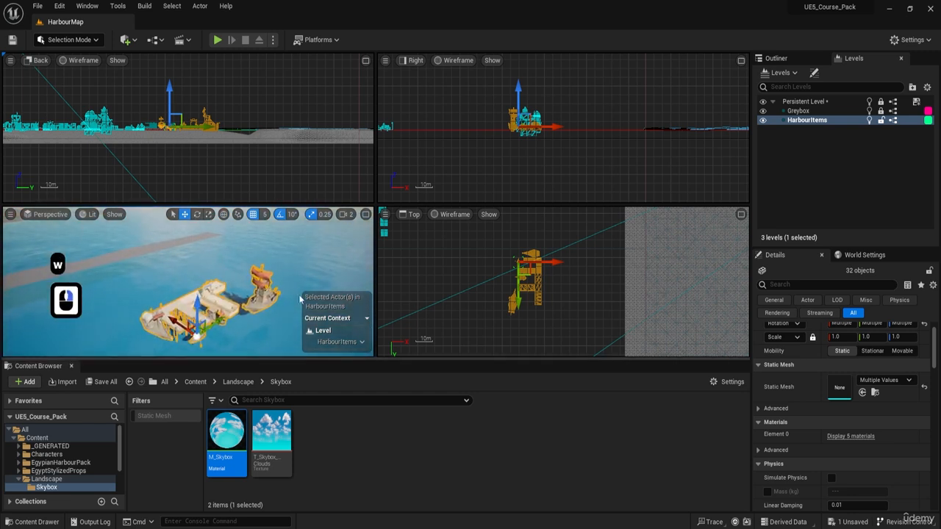
right_drag(594, 275, 566, 282)
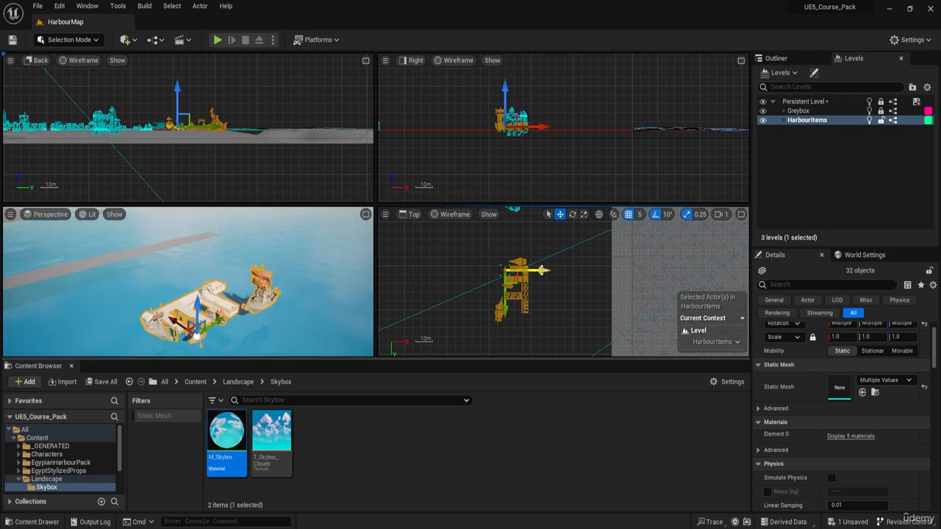
Step: Duplicate the selected dock and boat group, placing the copy across the water towards the greybox harbour
key(d)
key(s)
right_drag(279, 270, 342, 332)
key(d)
key(a)
key(w)
key(e)
key(s)
right_drag(176, 313, 138, 306)
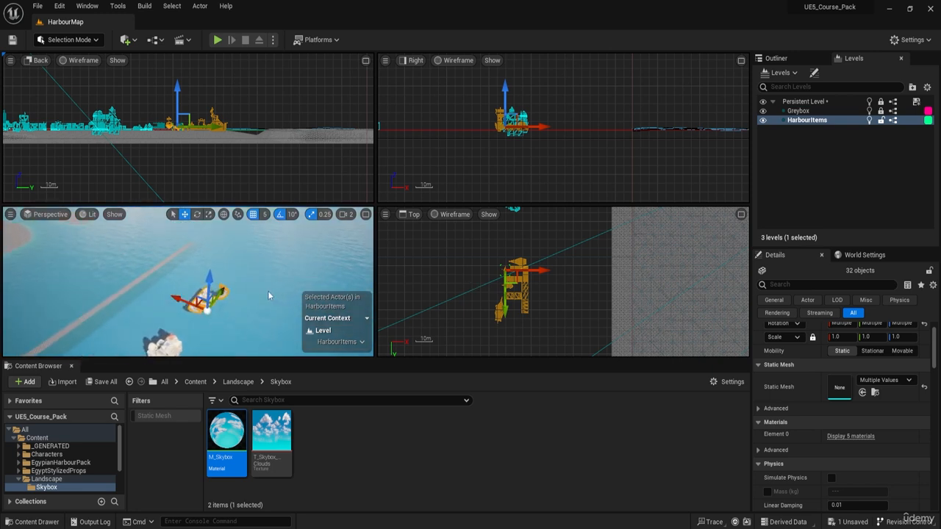
key(alt)
alt+drag(179, 299, 45, 245)
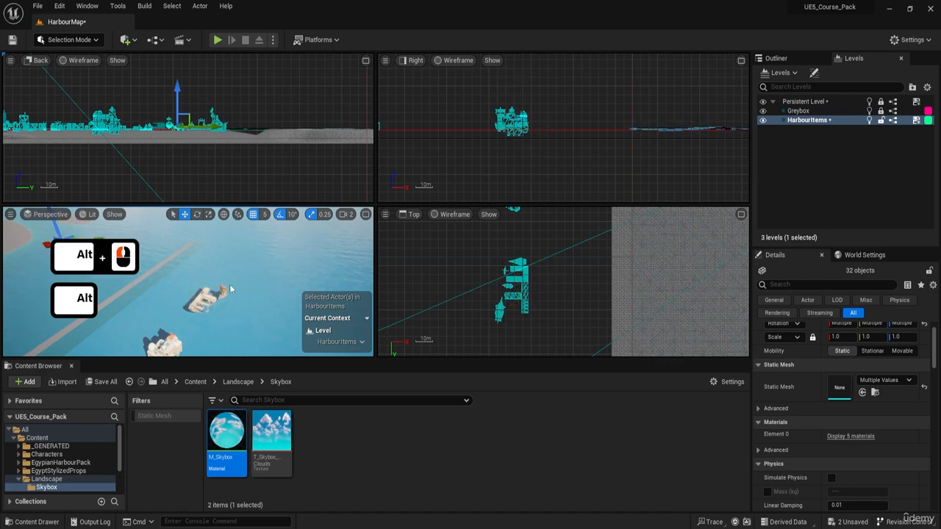
Step: Move the duplicated dock group farther across the water, closer to the greybox harbour city
key(w)
right_drag(164, 300, 99, 268)
key(e)
key(d)
mouse_move(188, 271)
right_down()
mouse_move(180, 275)
mouse_move(188, 271)
right_up()
key(d)
key(w)
drag(206, 263, 46, 294)
key(a)
right_drag(46, 294, 15, 297)
key(w)
key(e)
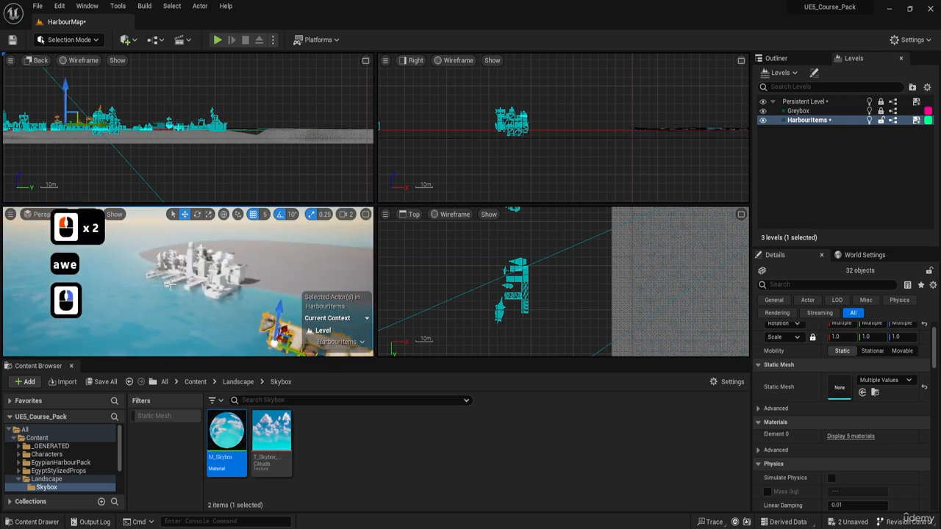
Step: Maximize the Perspective viewport and move the duplicated dock group beside the greybox piers
click(370, 218)
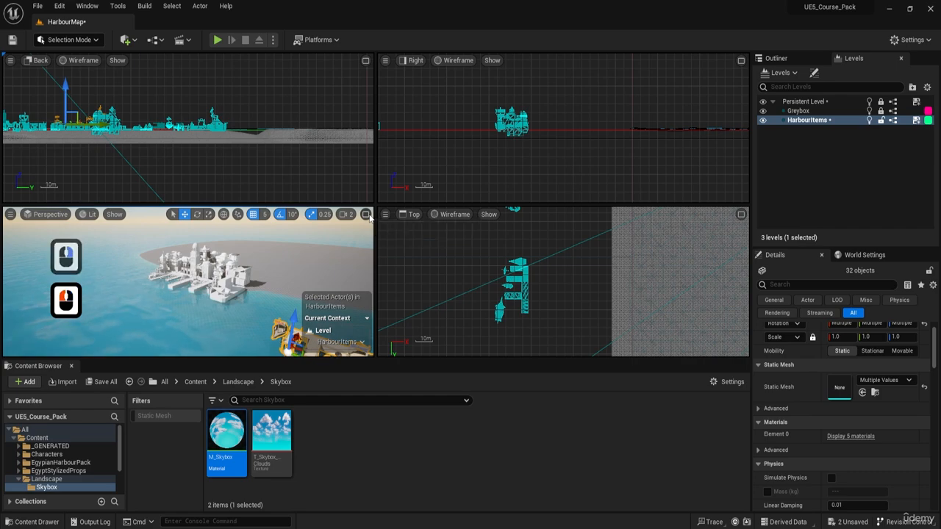
key(s)
key(a)
right_drag(369, 220, 434, 246)
key(e)
key(w)
key(d)
right_drag(279, 225, 199, 257)
drag(398, 276, 476, 68)
Step: Set the position grid snap size to 10
key(w)
key(e)
key(a)
right_drag(476, 69, 585, 65)
key(e)
key(w)
key(d)
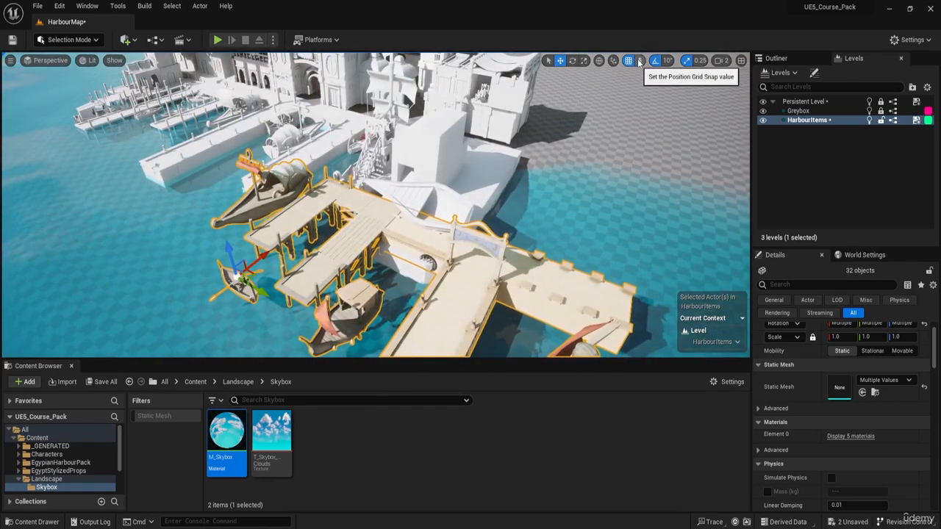
click(641, 62)
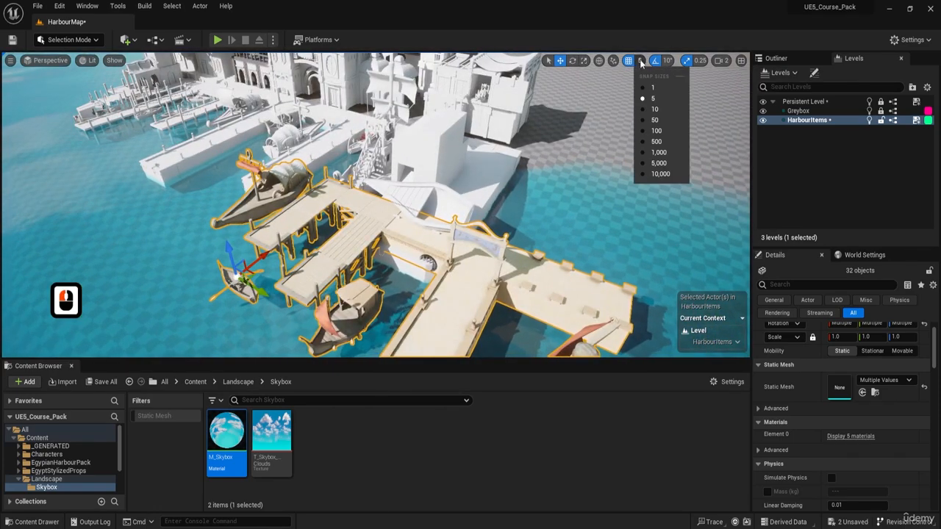
click(655, 109)
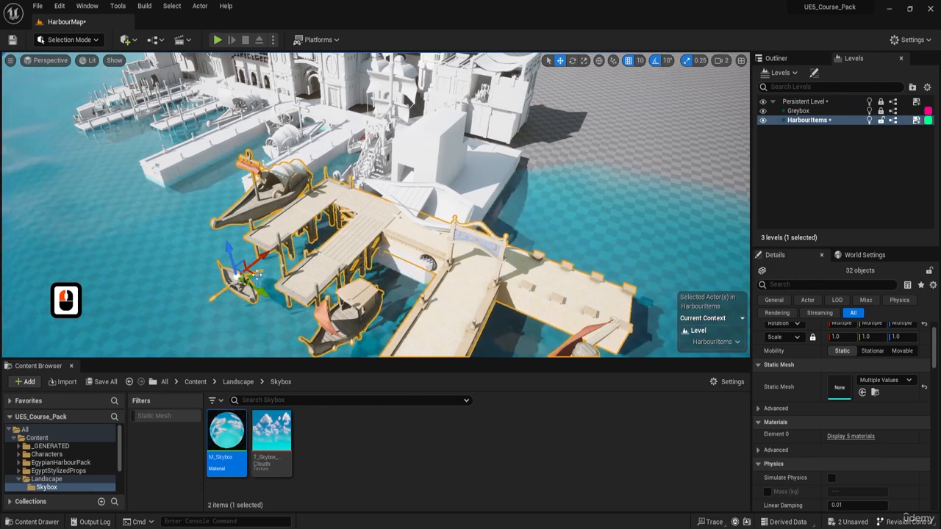
Step: Slide the duplicated dock group along the waterfront so it lines up with the greybox piers
drag(258, 275, 70, 137)
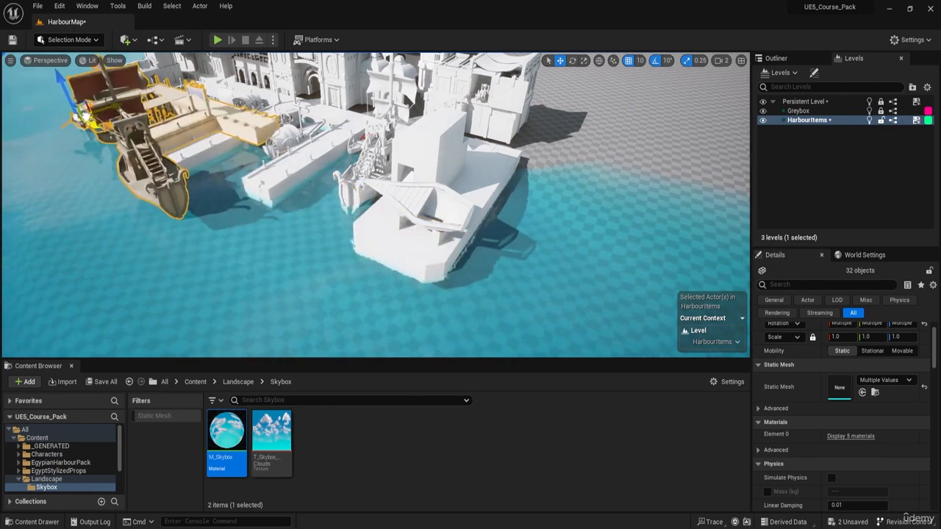
key(e)
mouse_move(306, 149)
right_down()
mouse_move(293, 153)
mouse_move(307, 150)
right_up()
key(a)
key(w)
key(s)
key(a)
key(q)
drag(273, 169, 374, 213)
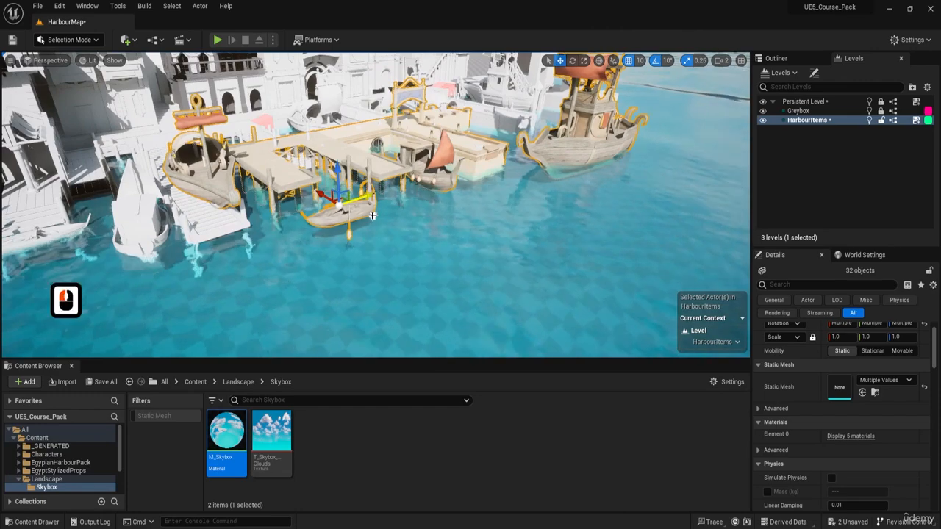
Step: Examine the dock group's placement against the greybox piers and buildings from above and at an angle
key(w)
key(e)
key(a)
right_drag(372, 216, 338, 277)
key(s)
key(d)
key(d)
key(s)
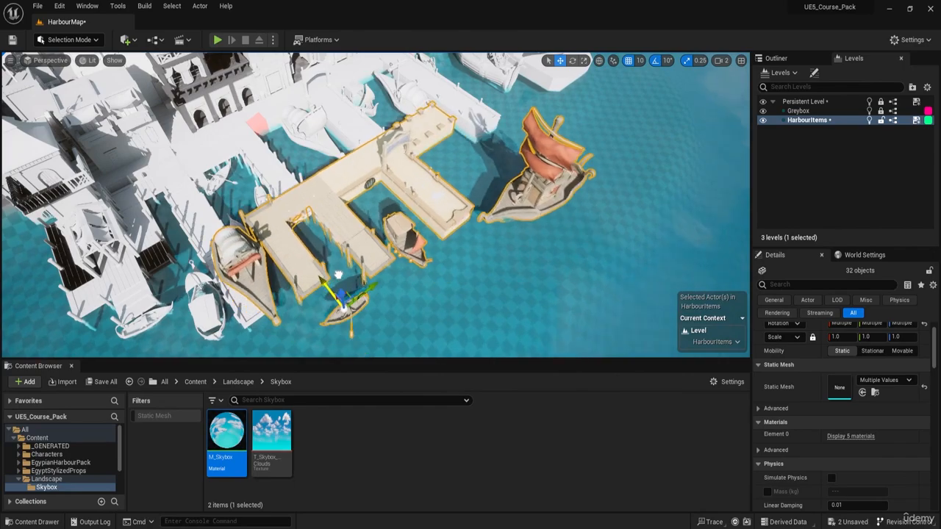
right_drag(338, 274, 350, 268)
key(d)
key(w)
key(q)
key(a)
key(s)
right_drag(394, 242, 388, 238)
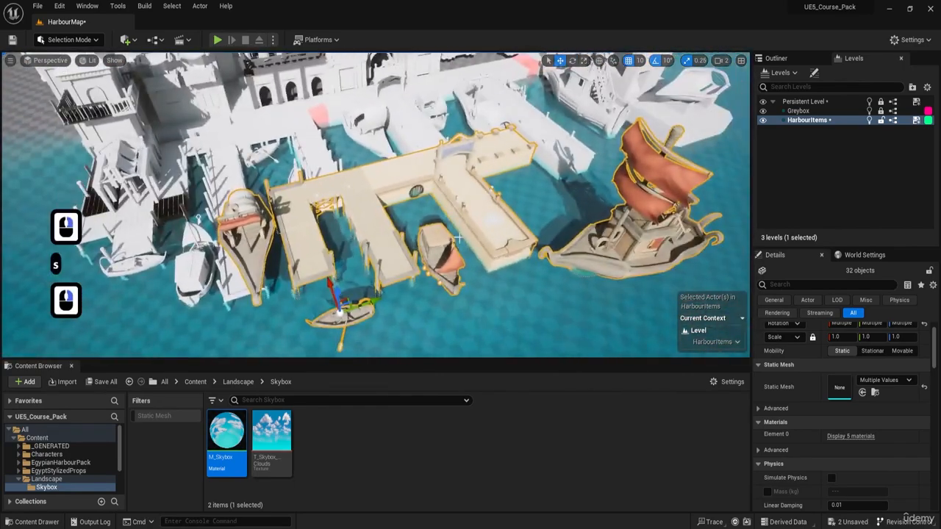
Step: Frame the textured docks beside the greybox waterfront and capture a rectangular screenshot of the scene
right_drag(395, 199, 334, 158)
key(q)
key(a)
key(w)
key(a)
key(d)
key(w)
key(s)
key(super+shift+s)
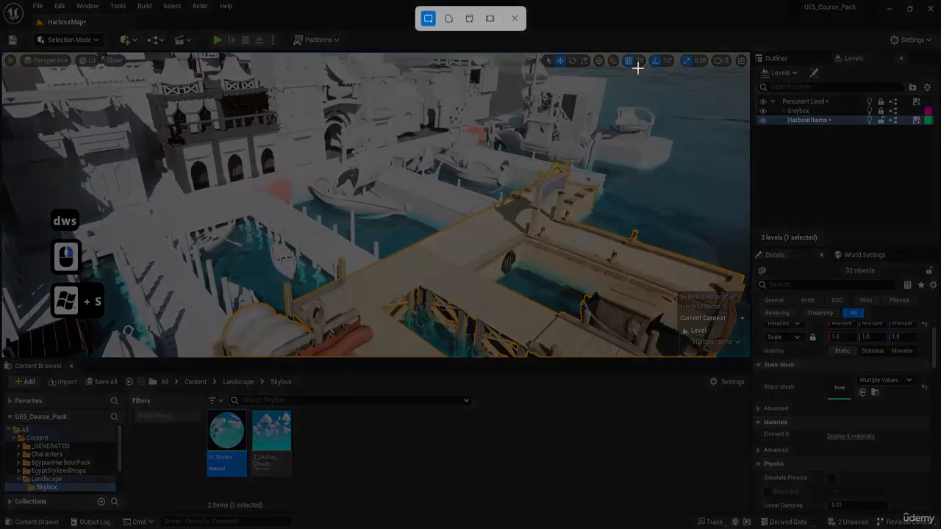
drag(208, 303, 51, 357)
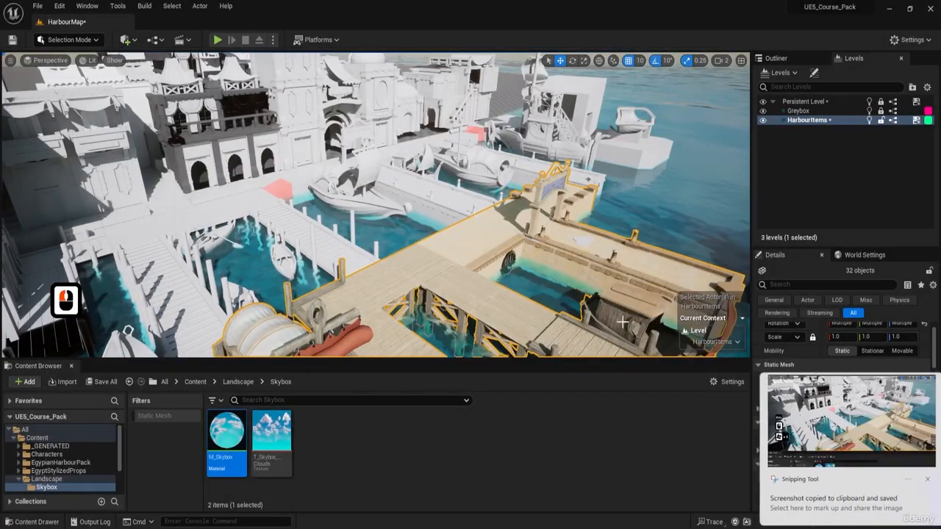
Step: Open the captured screenshot in Snipping Tool and sketch a red line along the greybox waterfront edge, then return to the level
click(818, 416)
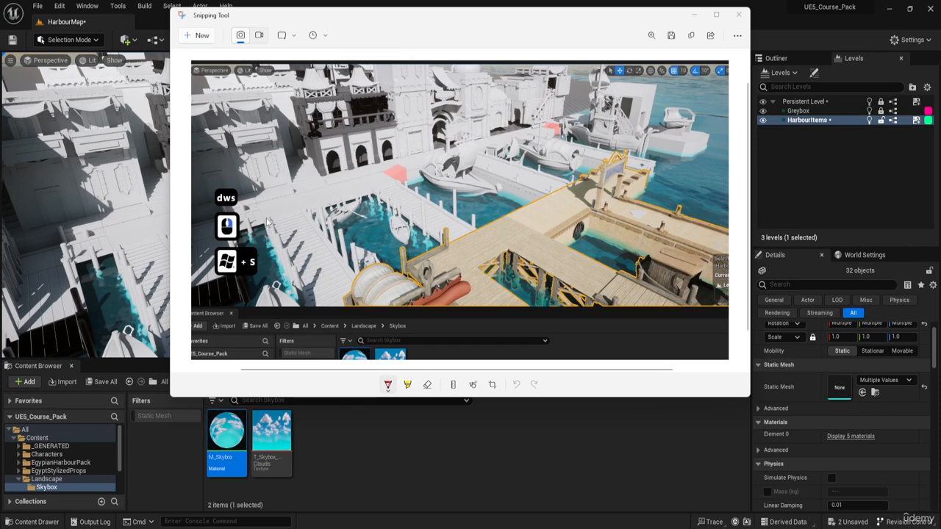
drag(266, 218, 397, 187)
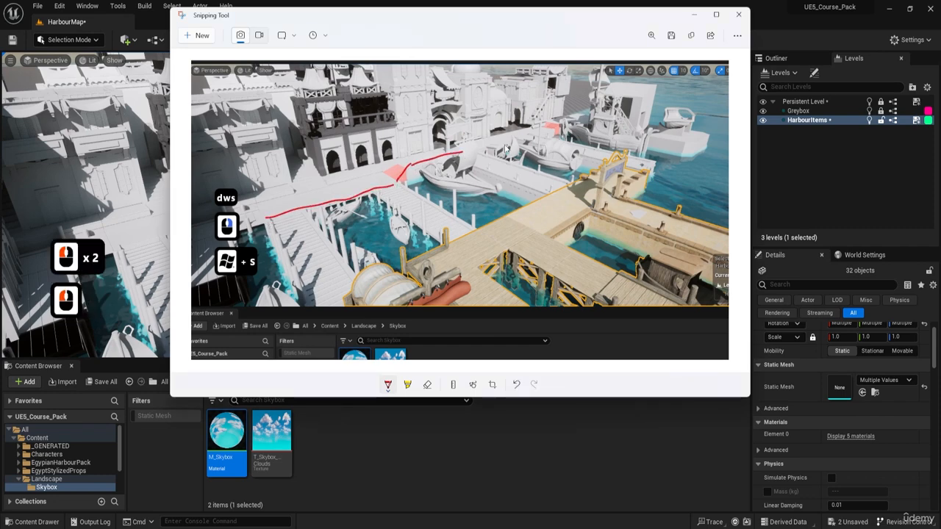
drag(529, 140, 561, 123)
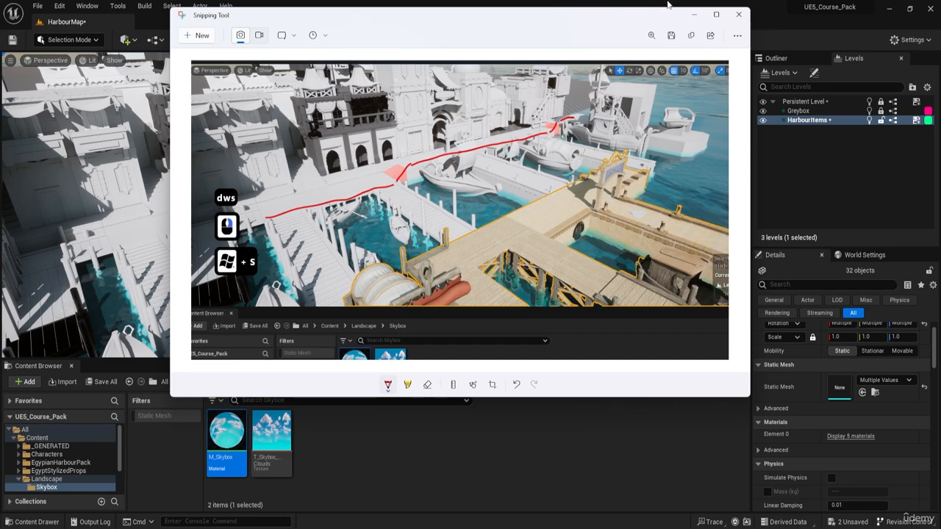
click(691, 14)
Step: Examine the greybox city and textured docks from low over the water
click(487, 22)
key(s)
right_drag(471, 206, 470, 147)
key(q)
key(d)
key(w)
right_drag(254, 203, 239, 202)
key(a)
key(a)
key(w)
key(1)
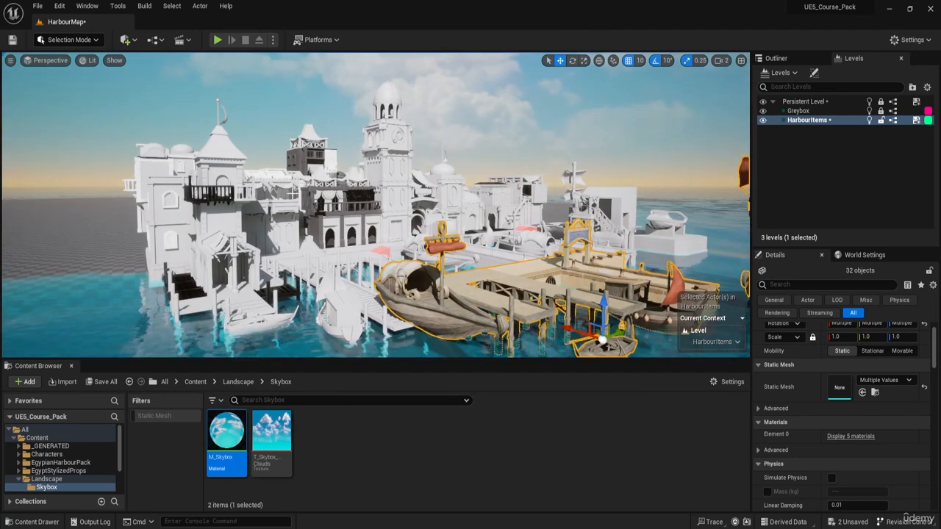
right_drag(307, 233, 307, 232)
key(a)
key(1)
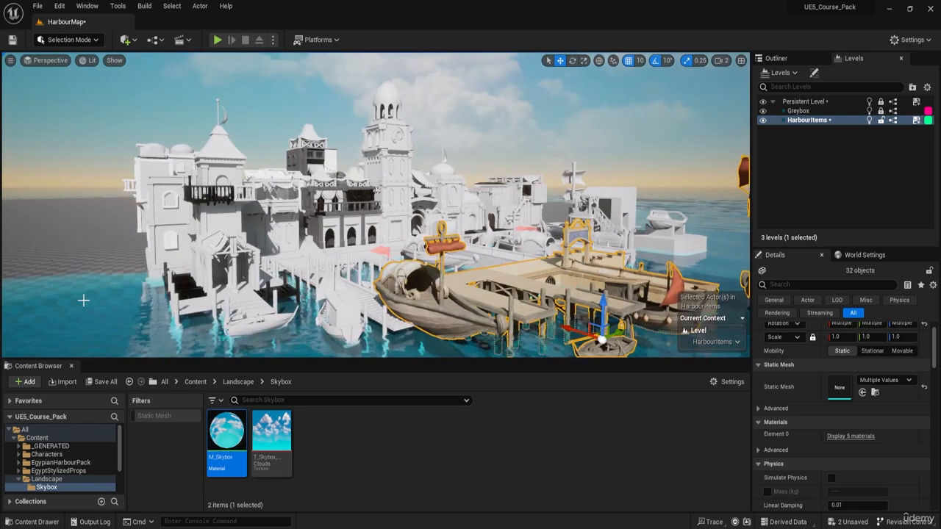
Step: Examine the greybox piers and moored boats along the waterfront beside the textured dock group
key(d)
key(w)
right_drag(352, 200, 358, 270)
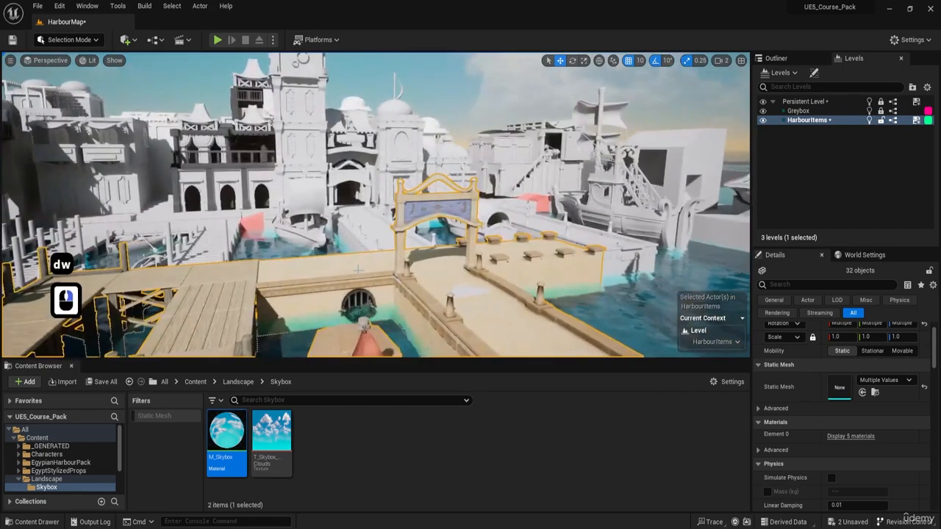
key(d)
key(s)
right_drag(214, 339, 192, 248)
key(e)
key(d)
key(w)
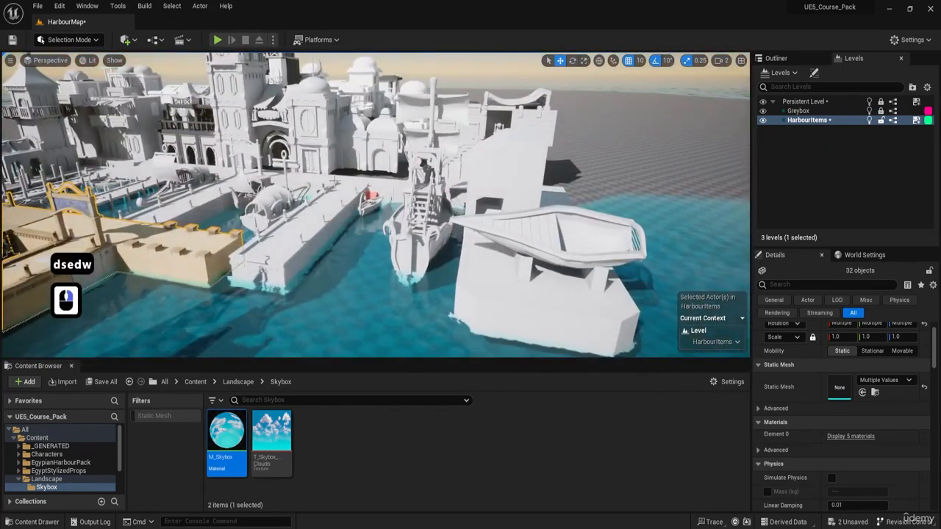
key(a)
key(w)
right_drag(387, 284, 539, 182)
key(e)
key(a)
key(a)
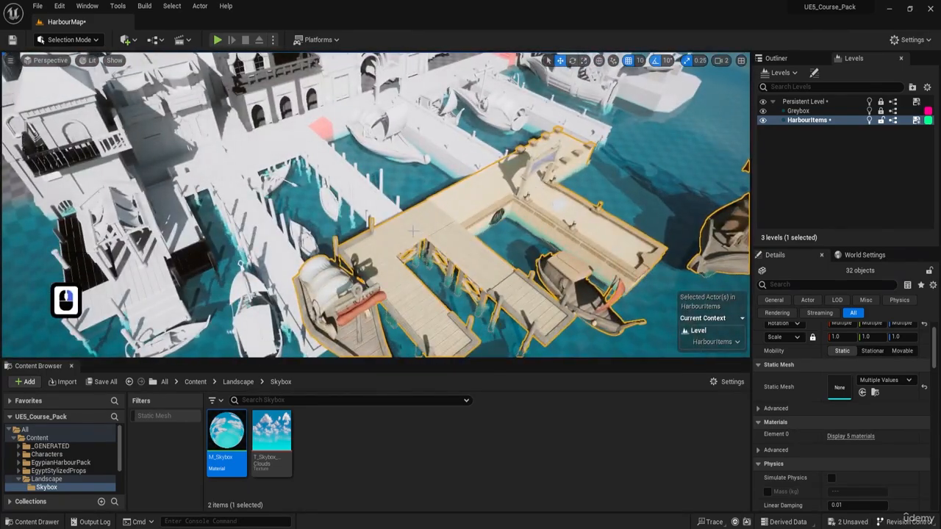
Step: Select the textured boats and ships around the docks and move them away into open water
key(w)
key(d)
right_drag(416, 214, 359, 237)
click(417, 215)
key(s)
key(d)
key(w)
key(d)
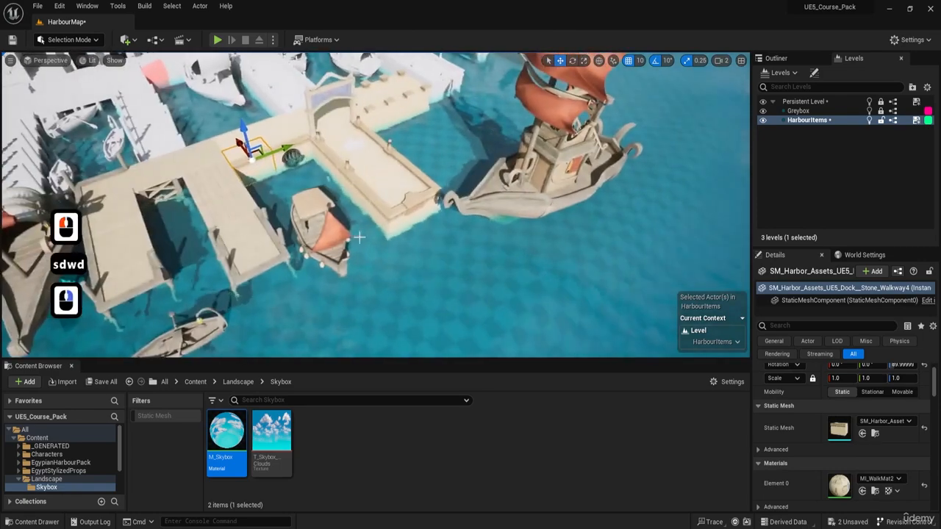
click(315, 221)
shift+click(558, 182)
key(a)
right_drag(558, 182, 556, 184)
shift+click(382, 121)
key(s)
key(a)
right_drag(382, 122, 456, 140)
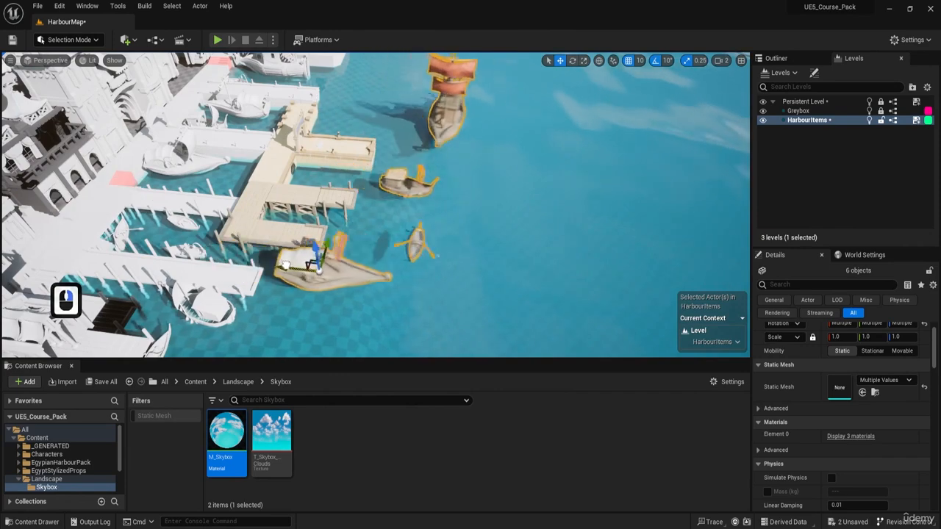
Step: Select the textured stone pier sections together with the walkway pieces joining them to the dock
key(w)
right_drag(306, 226, 266, 226)
key(e)
key(d)
click(524, 289)
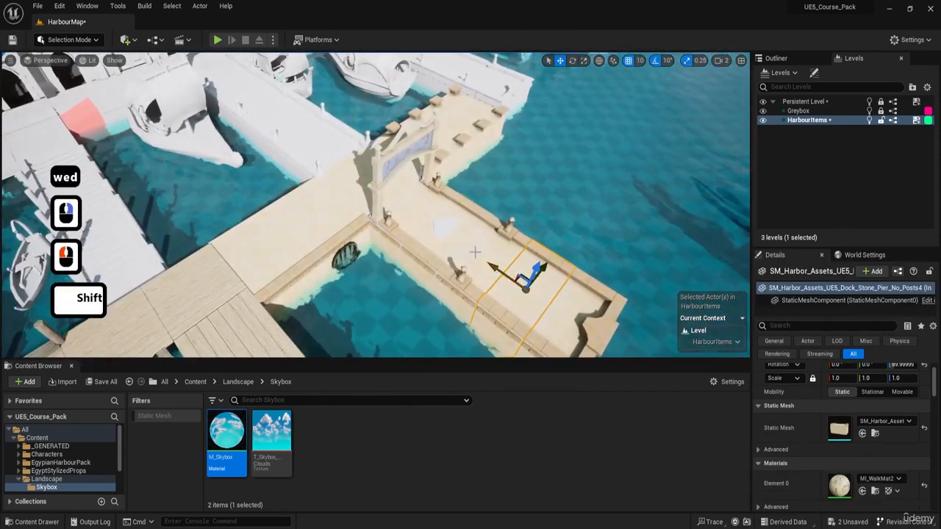
shift+click(563, 318)
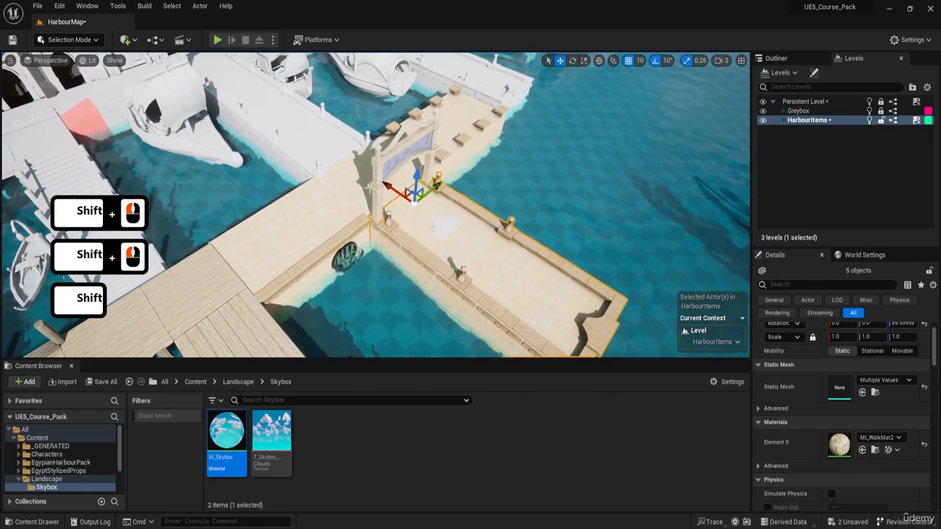
key(d)
key(w)
right_drag(359, 194, 434, 183)
key(a)
key(e)
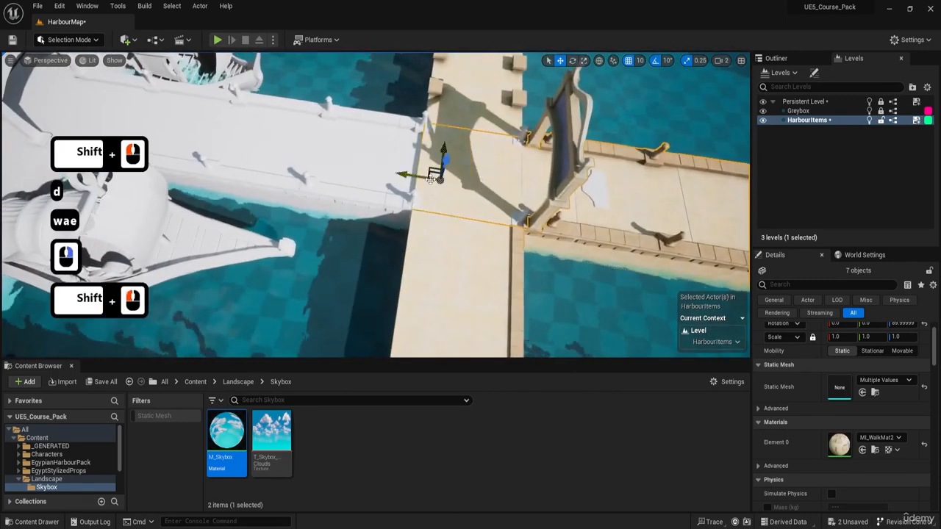
Step: Add the entrance archway to the pier selection and slide the group inland to the start of the matching greybox pier
key(d)
key(s)
key(a)
key(e)
key(a)
key(w)
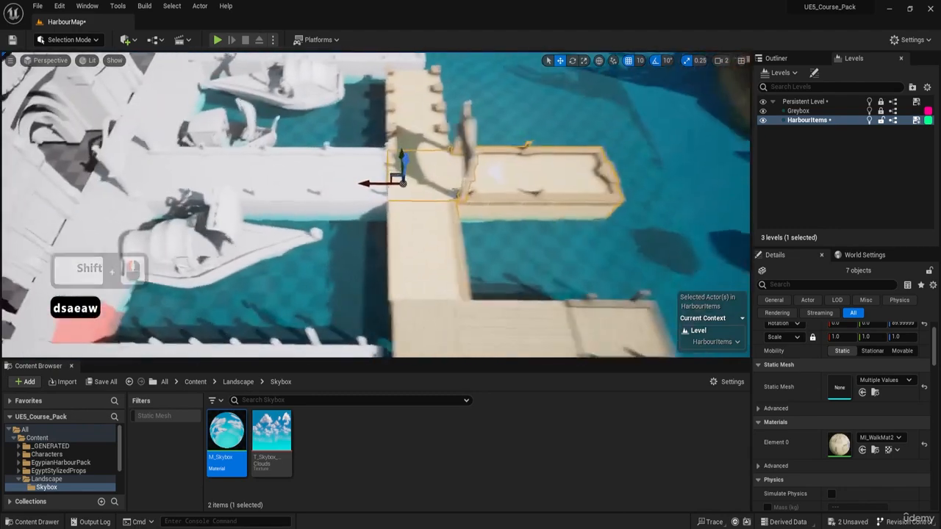
key(d)
key(w)
shift+click(394, 169)
right_drag(394, 169, 378, 150)
key(a)
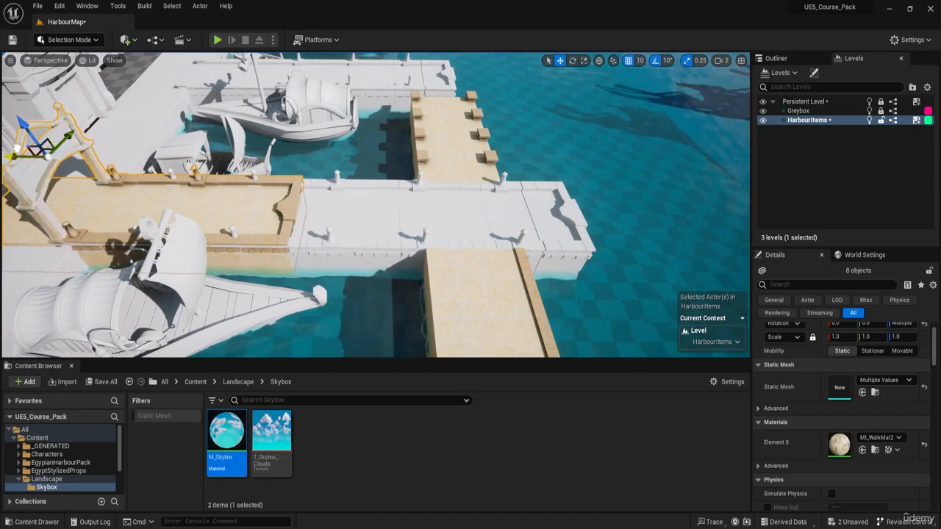
Step: Examine how the relocated stone pier and archway fit the greybox pier and waterfront
right_drag(379, 177, 348, 197)
key(w)
key(e)
key(w)
key(a)
key(a)
key(d)
key(a)
key(w)
key(d)
key(s)
key(w)
key(e)
Step: Select the remaining stone entrance and walkway pieces on both sides of the greybox pier
click(374, 229)
key(s)
right_drag(373, 229, 284, 241)
key(d)
right_drag(396, 167, 250, 179)
key(d)
key(d)
key(s)
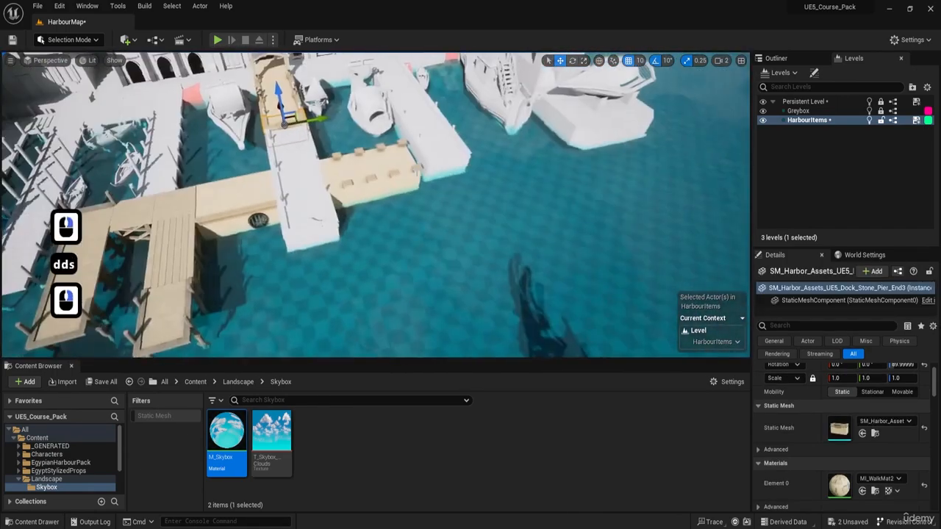
shift+click(376, 180)
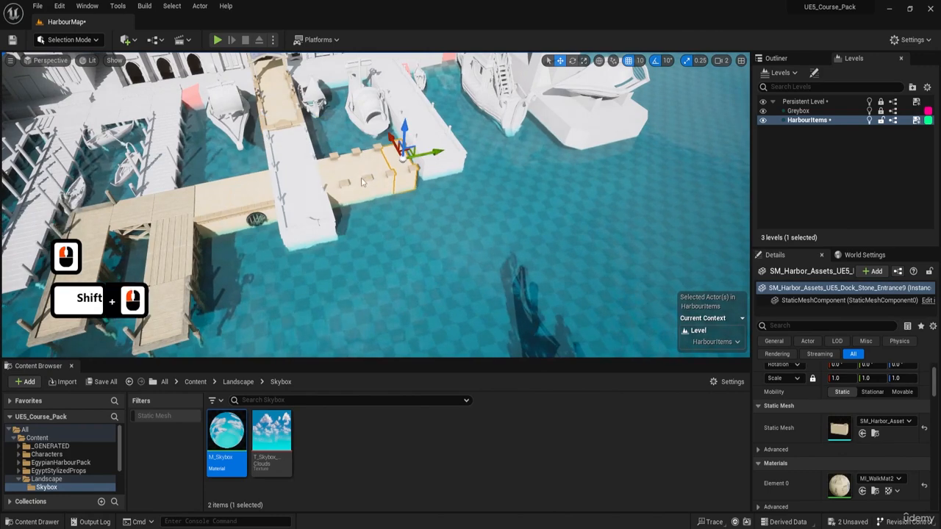
shift+click(256, 216)
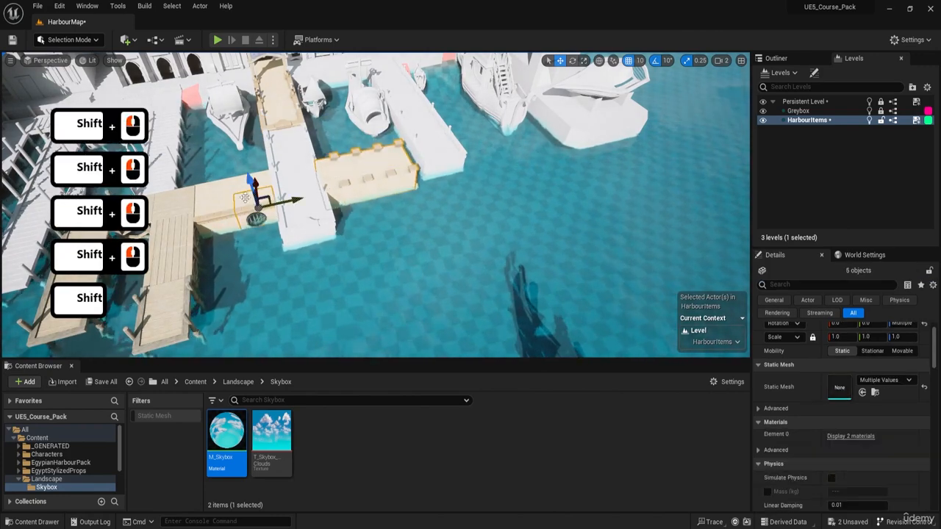
shift+click(234, 202)
shift+click(259, 181)
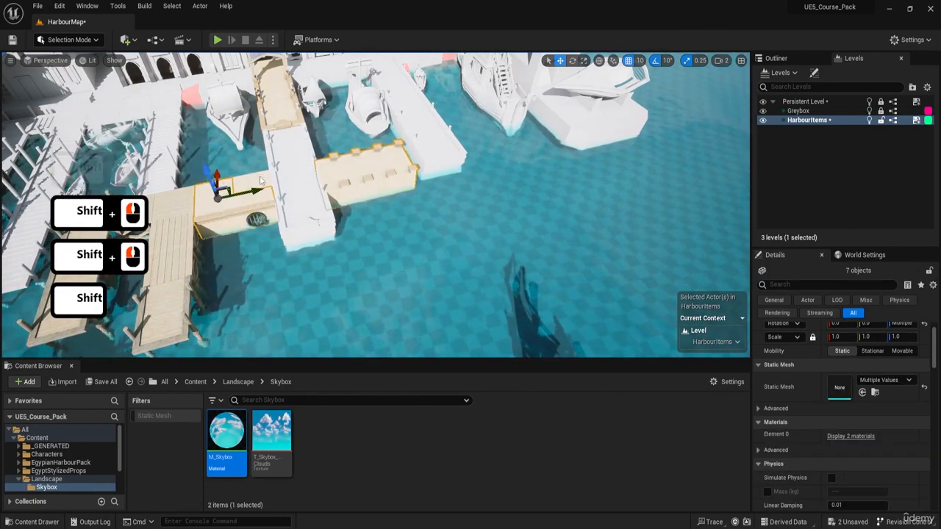
shift+click(260, 181)
Step: Move the leftover stone dock pieces seaward in the Top view, clear of the greybox pier, and restore the full perspective view
key(a)
key(s)
right_drag(260, 181, 360, 209)
right_drag(260, 181, 305, 195)
key(s)
key(a)
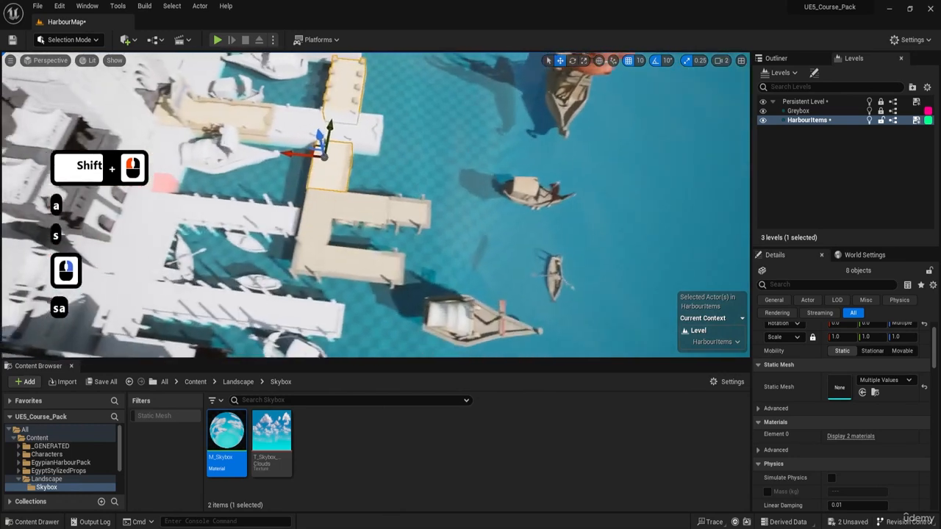
right_drag(355, 240, 353, 240)
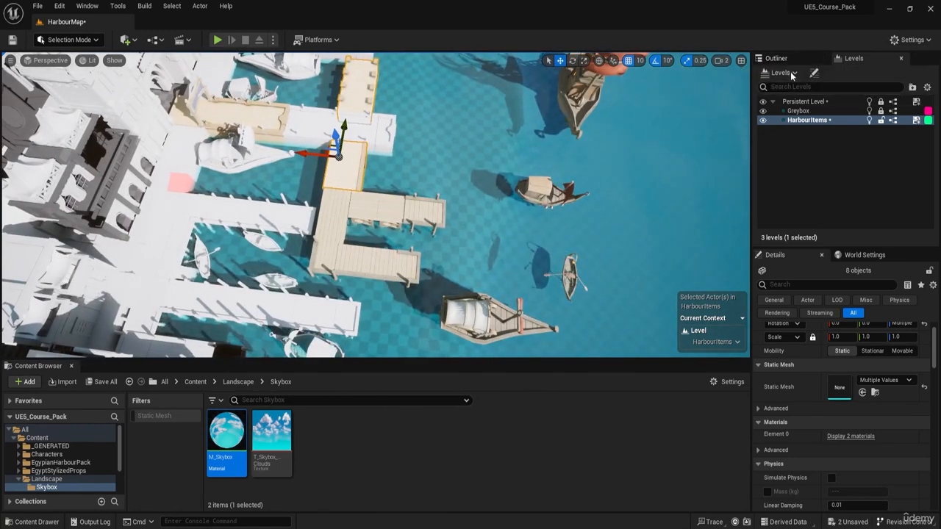
click(741, 60)
key(f)
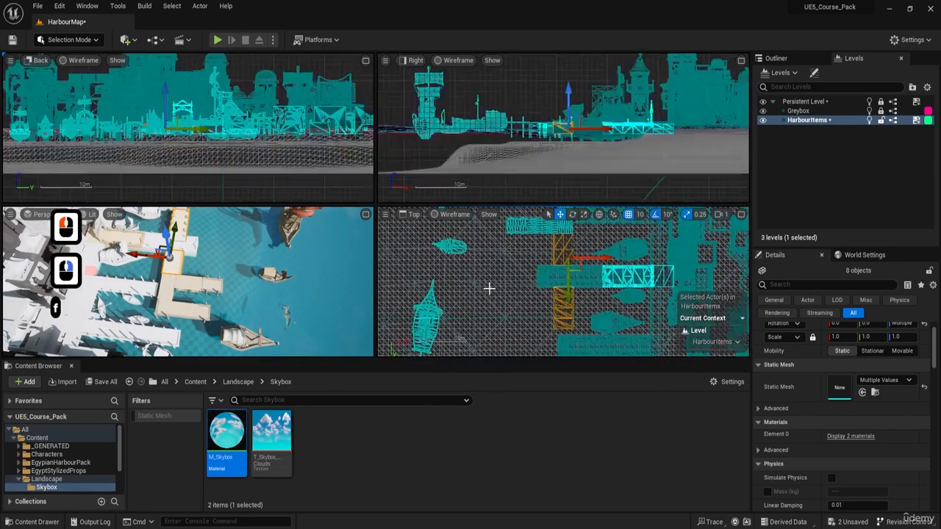
scroll(503, 236, down, 7)
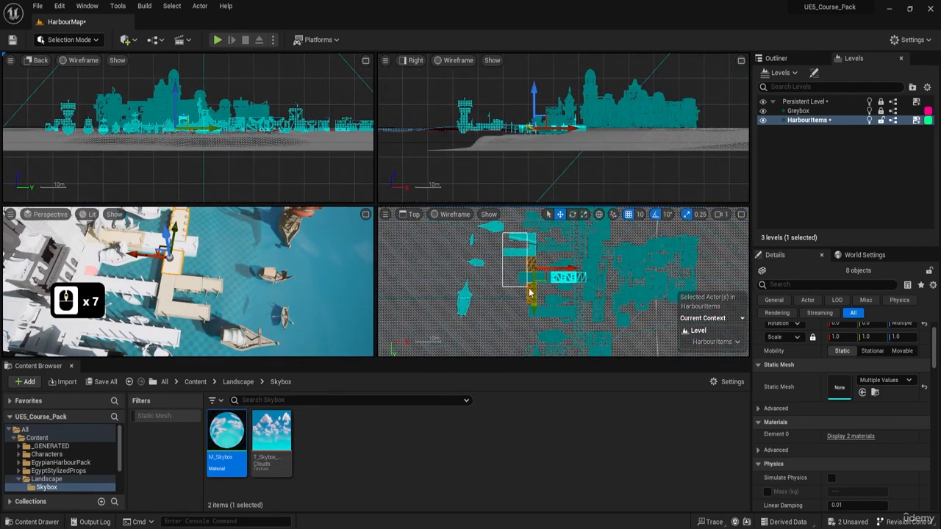
drag(538, 312, 444, 306)
click(366, 215)
Step: Examine the cleared greybox pier and the textured stone pier overlapping its inland end
right_drag(321, 228, 340, 224)
key(a)
key(w)
key(e)
key(w)
key(a)
key(q)
key(d)
right_drag(489, 221, 462, 234)
key(q)
key(d)
key(a)
key(q)
key(d)
scroll(478, 213, down, 3)
key(a)
key(e)
key(a)
key(e)
key(w)
key(e)
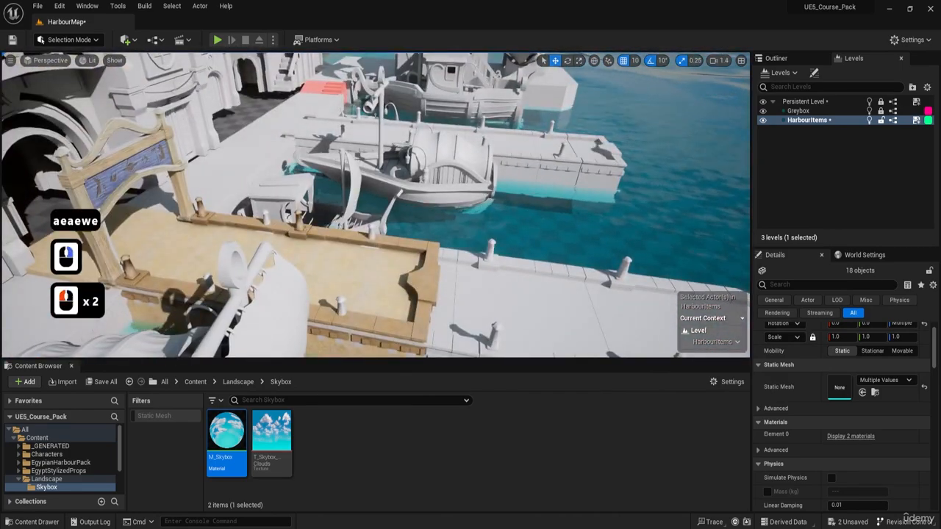
Step: Select the stone pier section with small posts and the adjoining plain section to compare them with the greybox posts
click(300, 247)
key(w)
right_drag(383, 156, 349, 179)
key(w)
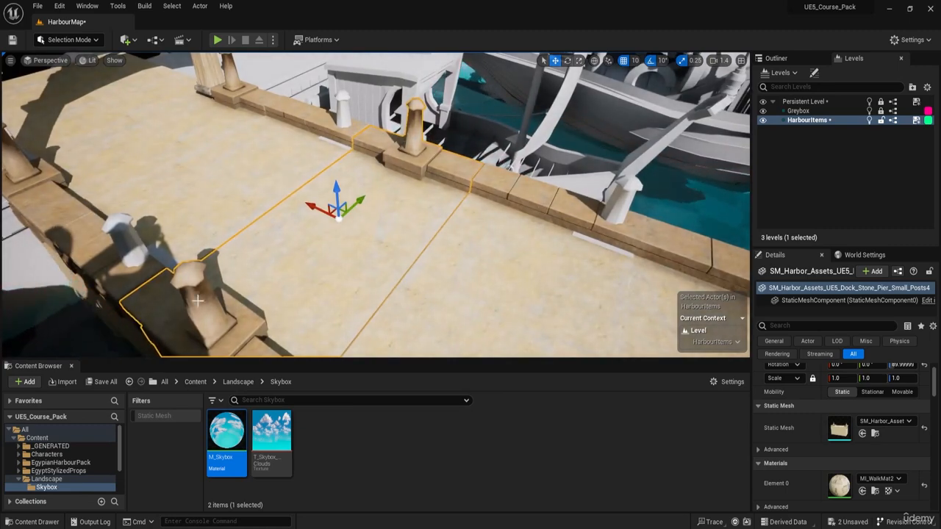
key(d)
right_drag(289, 296, 203, 297)
key(a)
right_drag(390, 219, 478, 217)
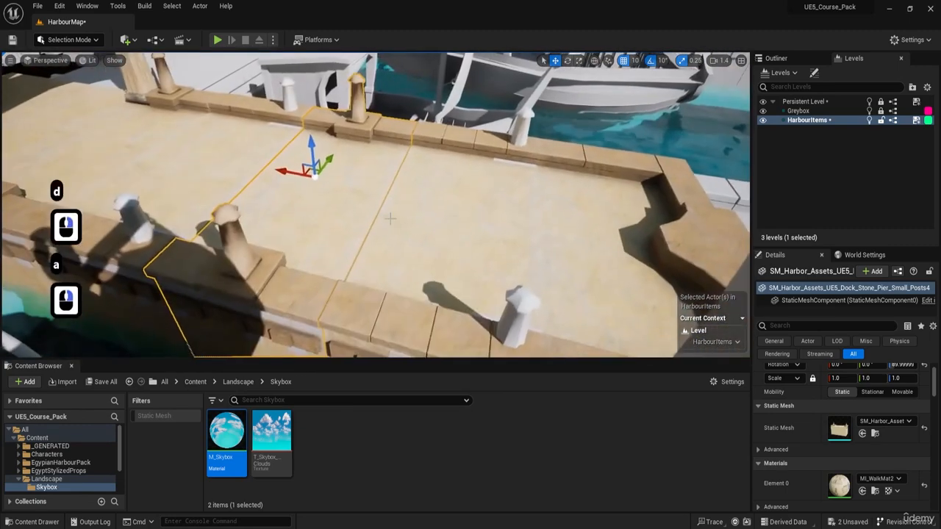
click(391, 219)
key(s)
right_drag(390, 218, 460, 198)
key(d)
key(d)
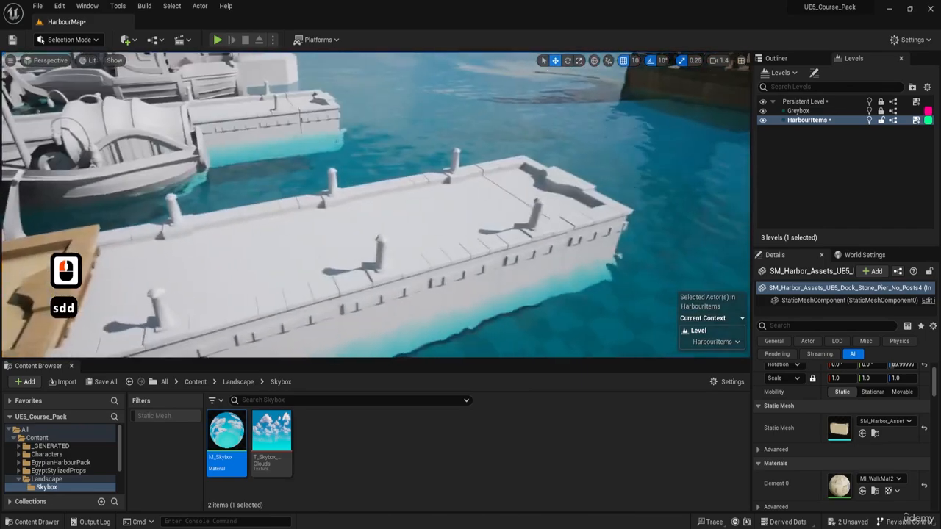
Step: Examine the greybox pier's length and post spacing beyond the end of the textured stone pier
key(w)
right_drag(346, 198, 315, 217)
click(346, 197)
key(d)
drag(315, 199, 184, 202)
key(s)
key(w)
key(a)
right_drag(469, 200, 507, 197)
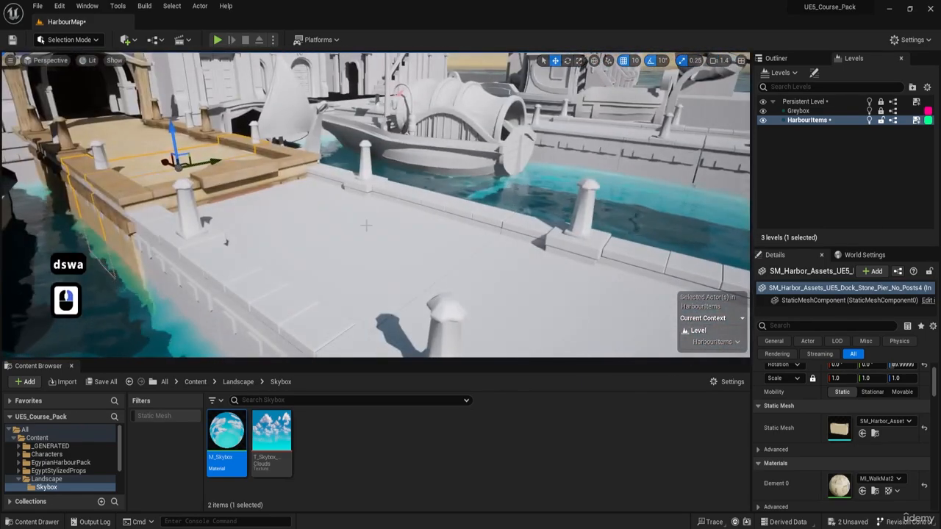
key(a)
key(s)
right_drag(366, 225, 406, 224)
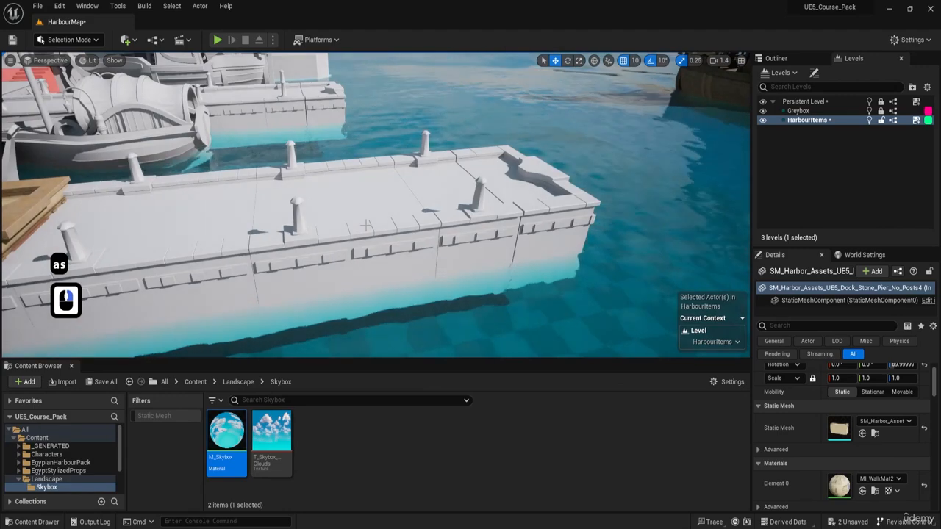
key(a)
right_drag(222, 239, 125, 256)
key(e)
key(w)
key(w)
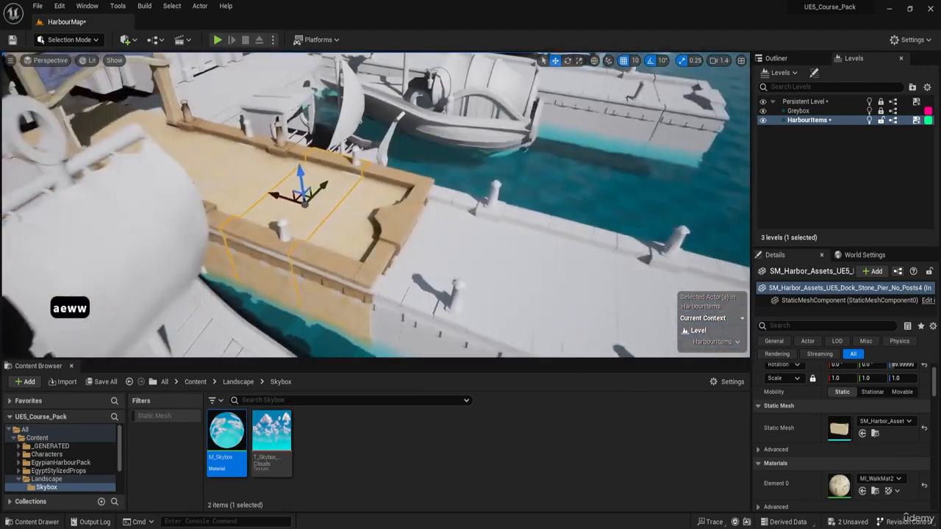
Step: Select the inland stone pier sections, end piece and entrance arch together and lower the assembly slightly against the greybox pier
right_drag(295, 231, 283, 233)
shift+click(276, 202)
shift+click(221, 156)
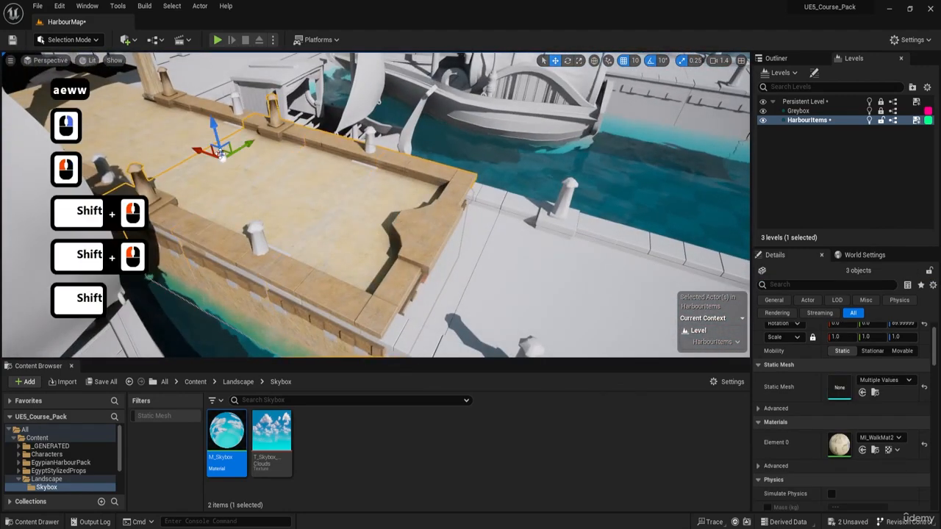
shift+click(171, 136)
key(w)
right_drag(199, 144, 121, 147)
key(e)
key(w)
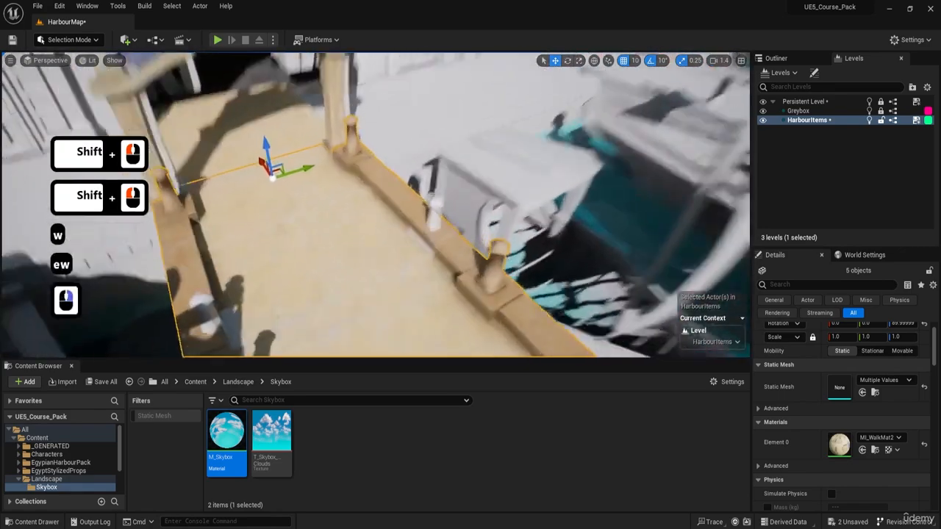
shift+click(204, 110)
shift+click(333, 89)
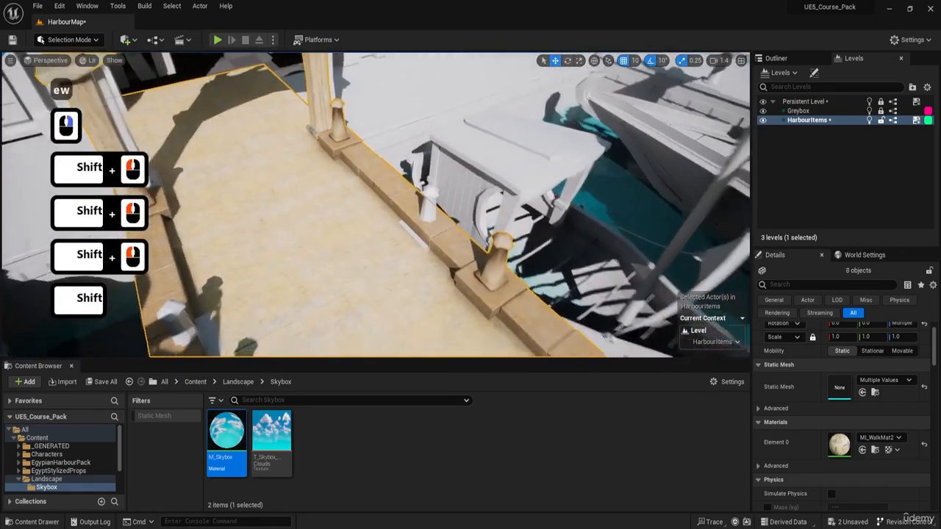
key(s)
key(q)
key(d)
right_drag(332, 90, 341, 57)
key(q)
key(s)
drag(363, 128, 363, 130)
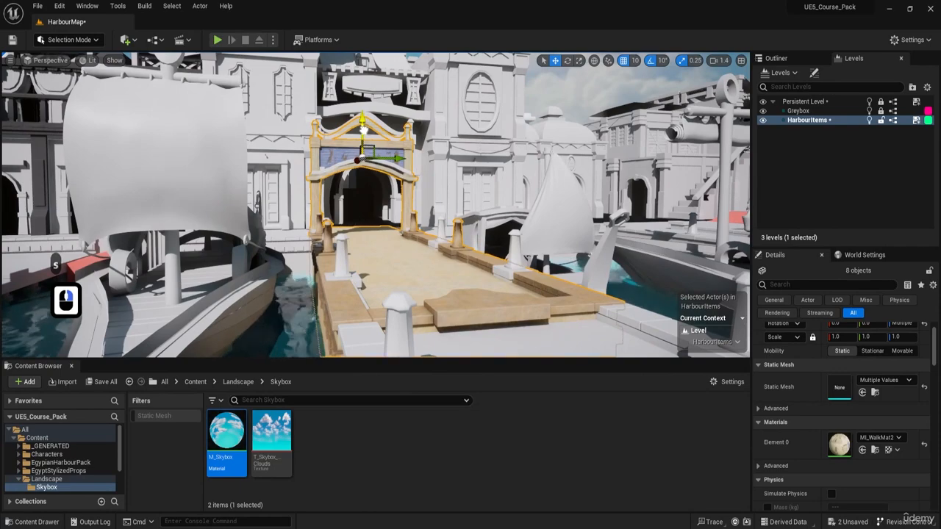
Step: Move the stone pier's end piece and adjoining plain section out to the seaward end of the greybox pier
right_drag(363, 130, 364, 130)
key(a)
key(e)
key(a)
key(d)
key(e)
key(w)
right_drag(452, 241, 451, 241)
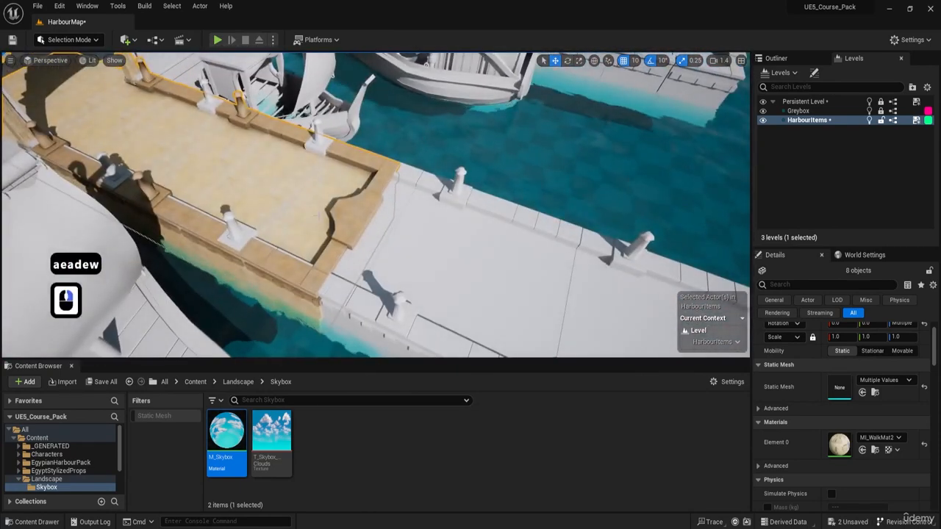
click(300, 197)
shift+click(290, 186)
right_drag(289, 186, 289, 186)
key(s)
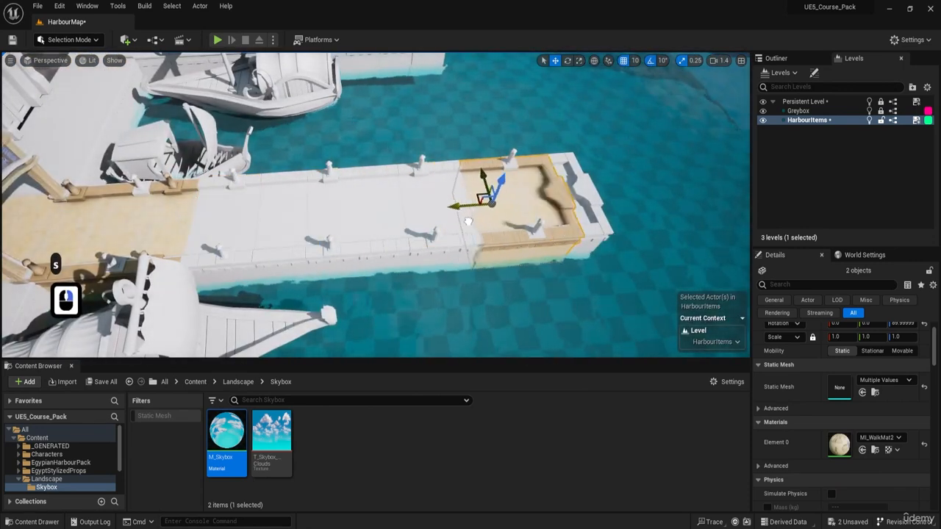
drag(501, 225, 499, 225)
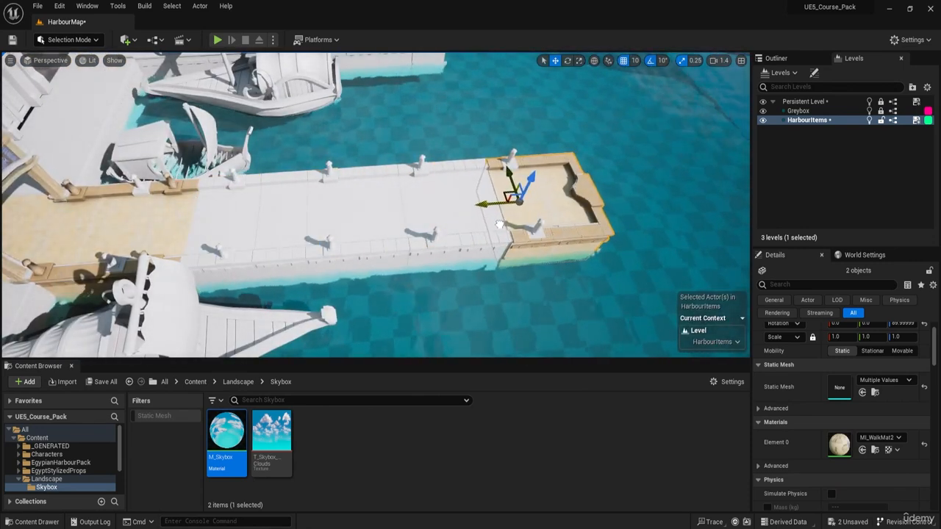
Step: Compare the seaward plain section and the inland small-post section with the greybox post positions
right_drag(473, 254, 473, 254)
key(d)
key(w)
click(443, 246)
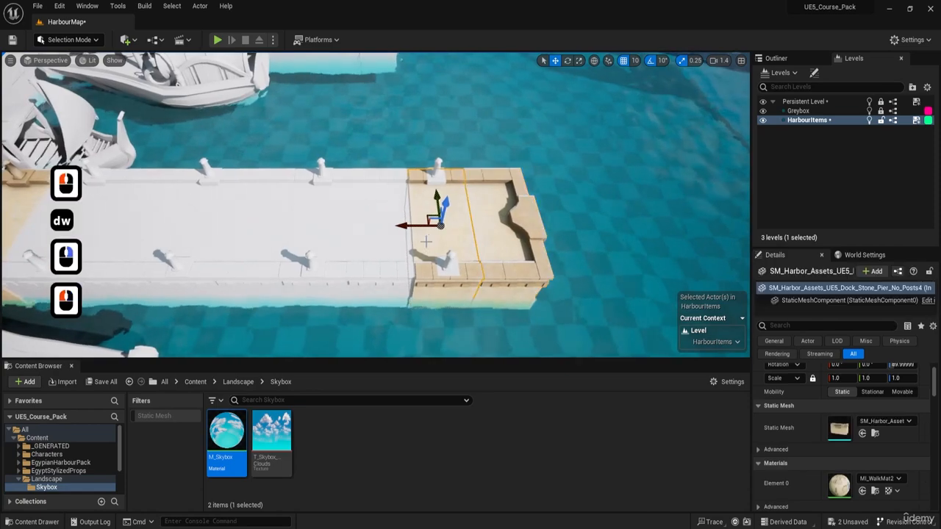
right_drag(375, 206, 374, 206)
key(a)
right_drag(314, 185, 319, 213)
click(313, 185)
key(a)
key(e)
key(w)
key(d)
Step: Slide the plain stone section inland from the end piece, leaving a gap for a section with posts
right_drag(381, 181, 382, 181)
right_drag(407, 153, 383, 154)
key(s)
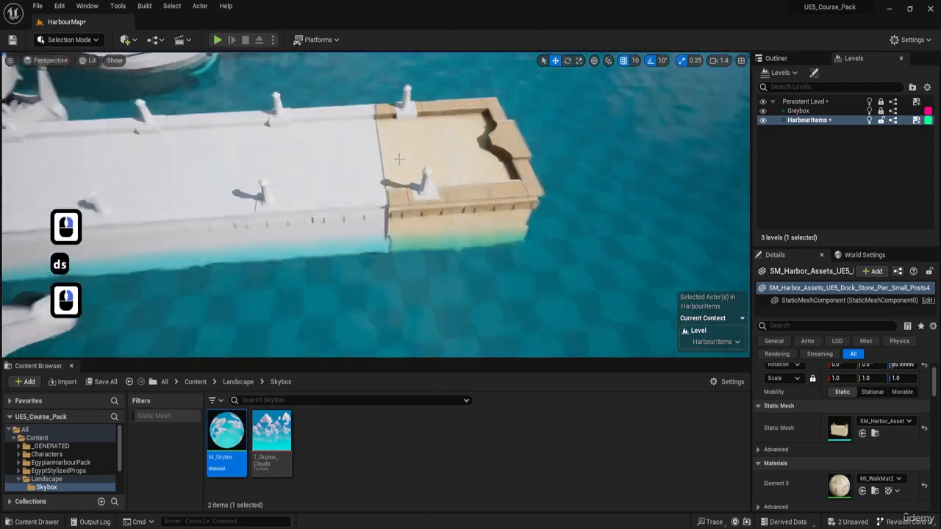
click(383, 155)
drag(367, 163, 311, 160)
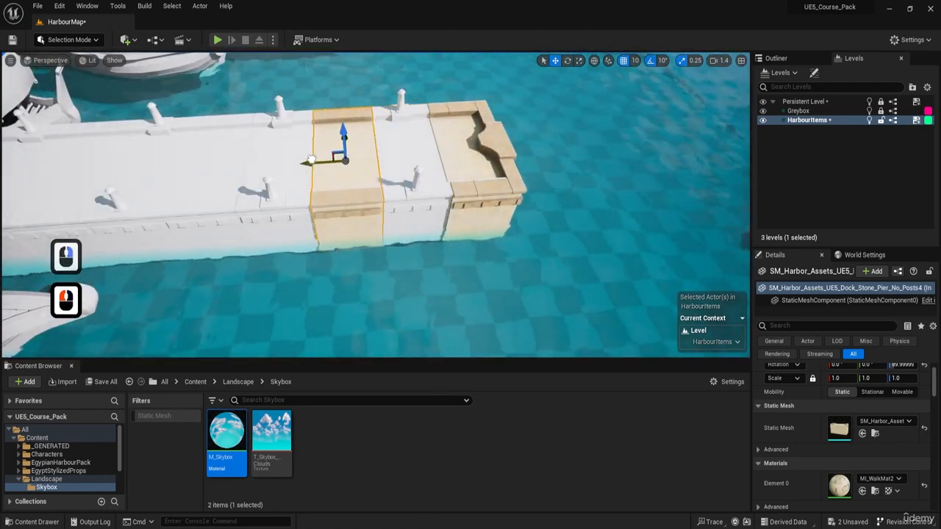
Step: Duplicate the inland small-post section and place the copy between the plain section and the seaward end piece
key(a)
right_drag(309, 157, 309, 157)
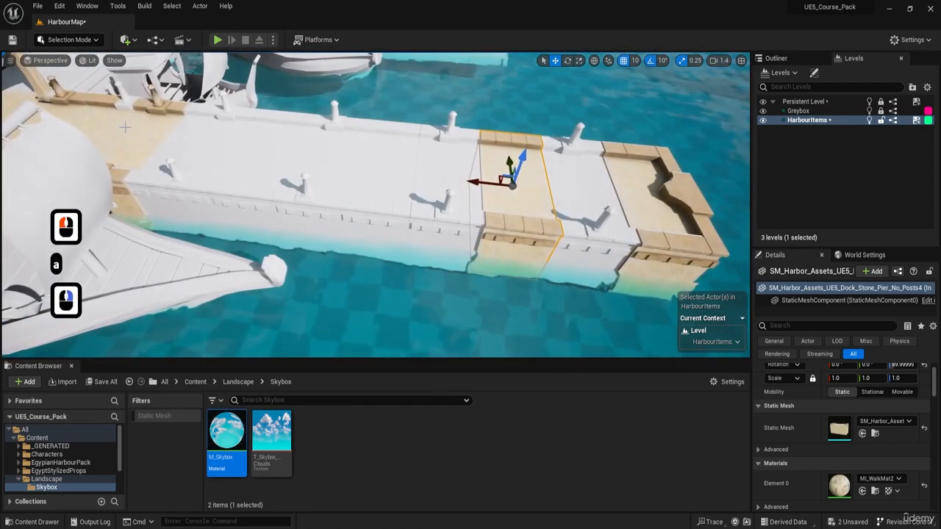
click(123, 127)
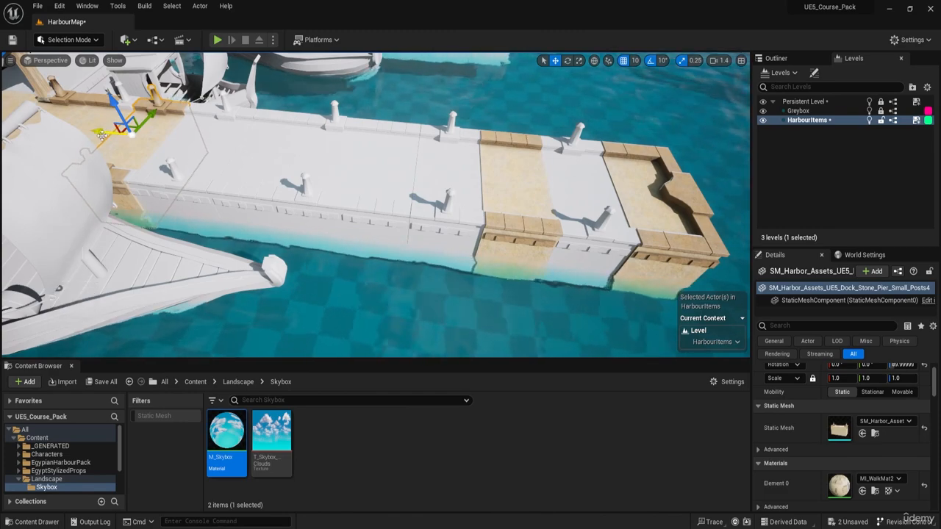
right_drag(86, 115, 86, 115)
key(w)
key(e)
key(a)
key(a)
key(w)
key(a)
key(d)
key(s)
key(d)
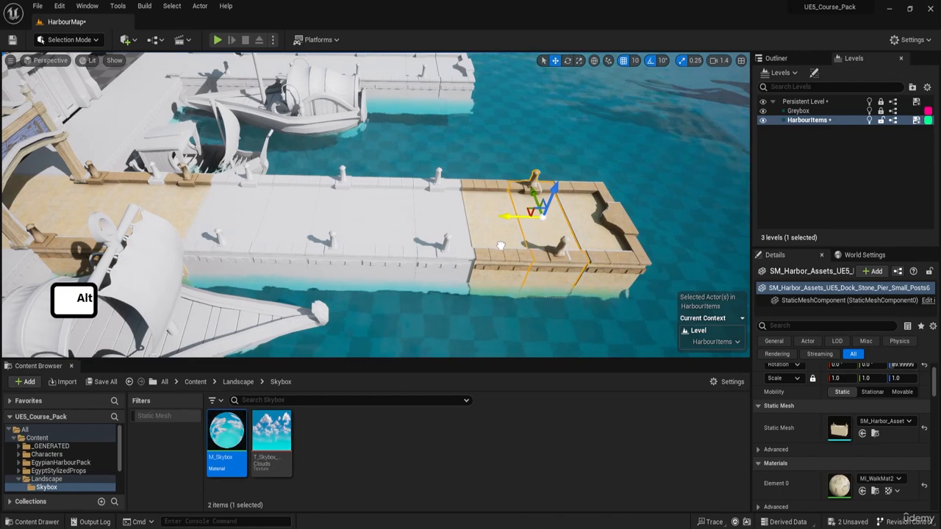
drag(501, 246, 502, 246)
Step: Examine the seaward stone sections up close in game view for gaps between the small-post section and its neighbours
key(d)
key(w)
right_drag(541, 252, 540, 252)
key(g)
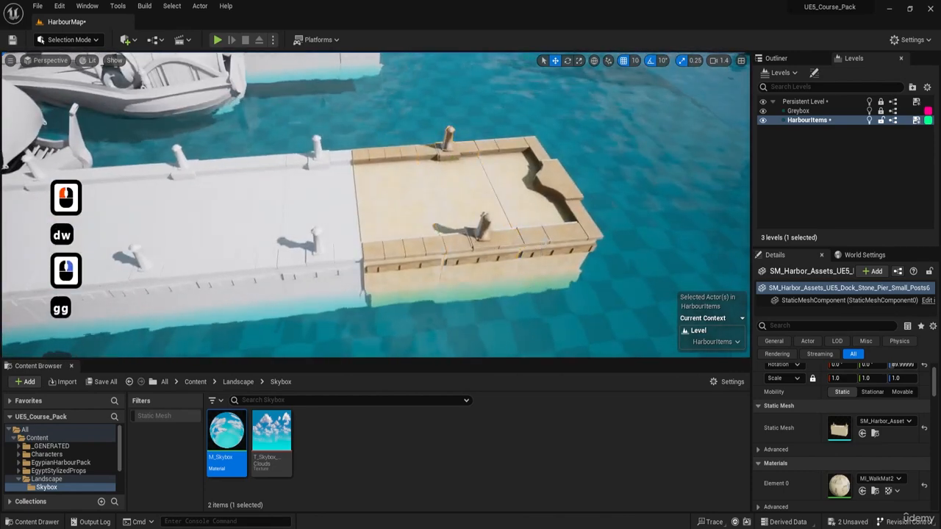
key(a)
key(w)
right_drag(338, 206, 338, 215)
key(e)
scroll(338, 207, down, 3)
key(w)
key(e)
key(q)
key(d)
key(s)
Step: Nudge the duplicated small-post section along the pier to line up its joints with the neighbouring pieces
click(338, 215)
key(e)
key(a)
key(g)
key(g)
key(q)
key(d)
drag(261, 130, 263, 129)
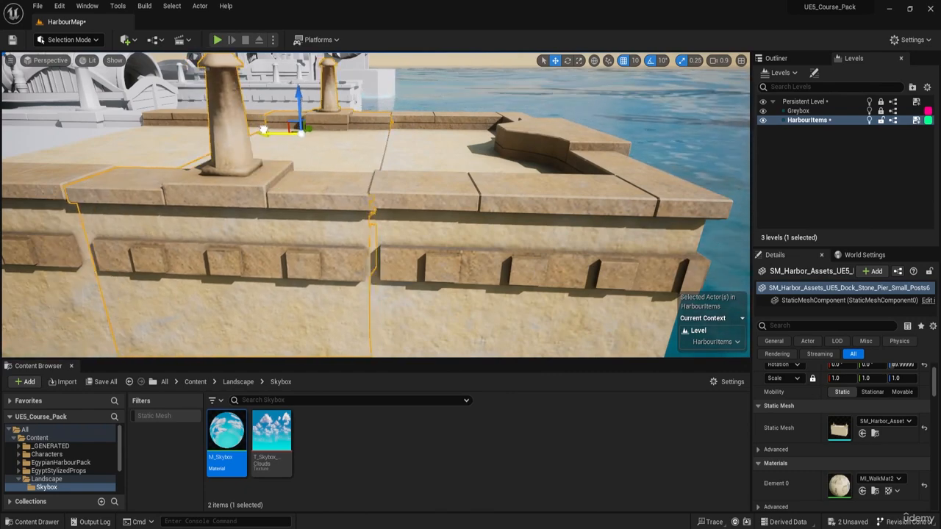
Step: Examine the adjusted joints along the side wall and top of the seaward pier sections
key(g)
right_drag(265, 134, 265, 134)
key(e)
key(w)
key(a)
key(s)
key(e)
key(d)
key(w)
Step: Select the seaward plain and small-post sections together and duplicate the pair inland along the greybox pier
click(575, 193)
key(s)
key(e)
key(a)
right_drag(574, 192, 575, 193)
shift+click(374, 163)
key(s)
key(a)
right_drag(373, 163, 518, 166)
key(a)
shift+drag(403, 191, 325, 192)
key(a)
right_drag(325, 191, 326, 191)
alt+drag(364, 177, 250, 175)
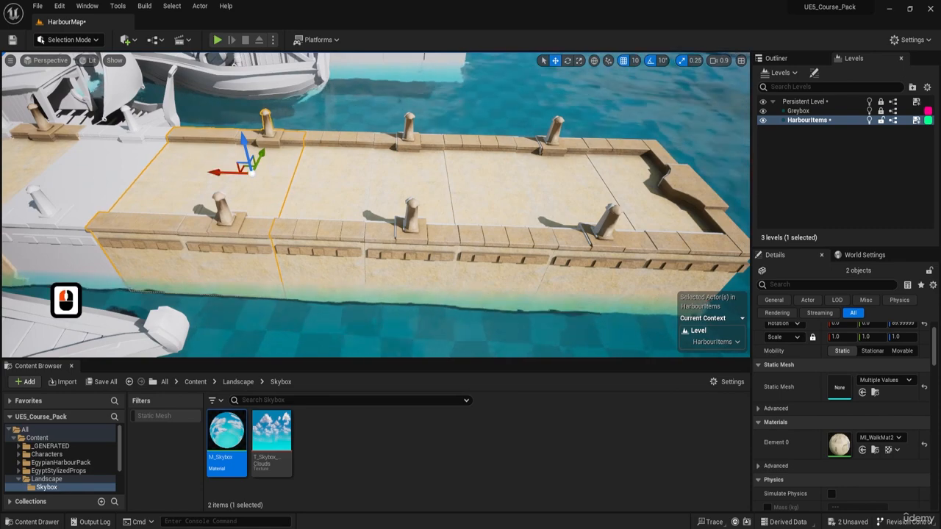
key(a)
key(w)
key(e)
right_drag(295, 175, 290, 165)
key(a)
key(w)
click(294, 175)
key(e)
key(Delete)
Step: Duplicate the innermost plain and small-post pair of the seaward run and place the copy in the remaining greybox gap
right_drag(343, 126, 343, 126)
key(a)
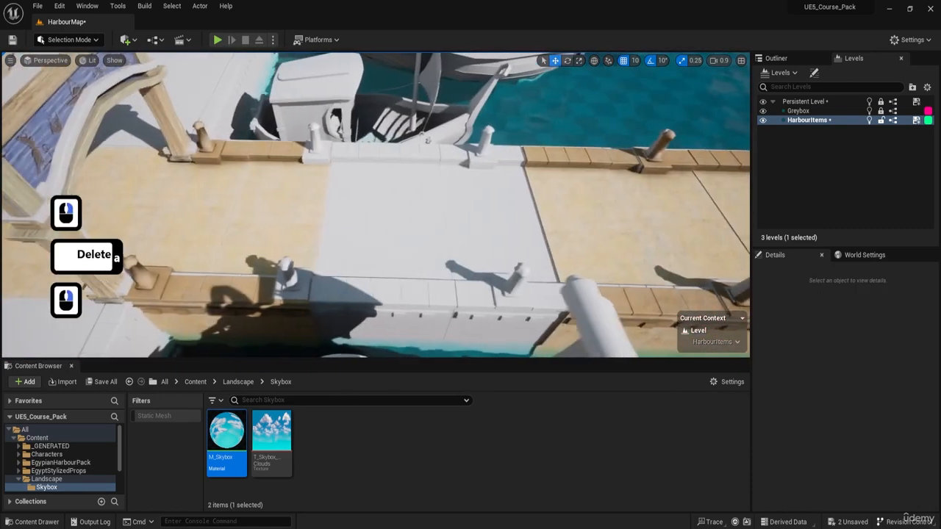
right_drag(531, 194, 532, 194)
key(d)
click(532, 194)
shift+click(482, 192)
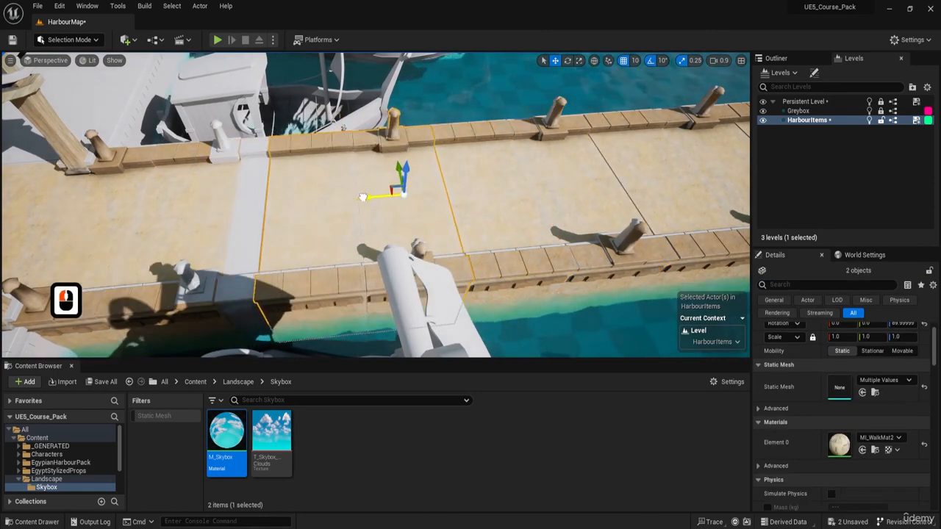
Step: Inspect the seams around the new pair, then select its plain section and show its transform values
right_drag(362, 197, 362, 197)
key(a)
key(d)
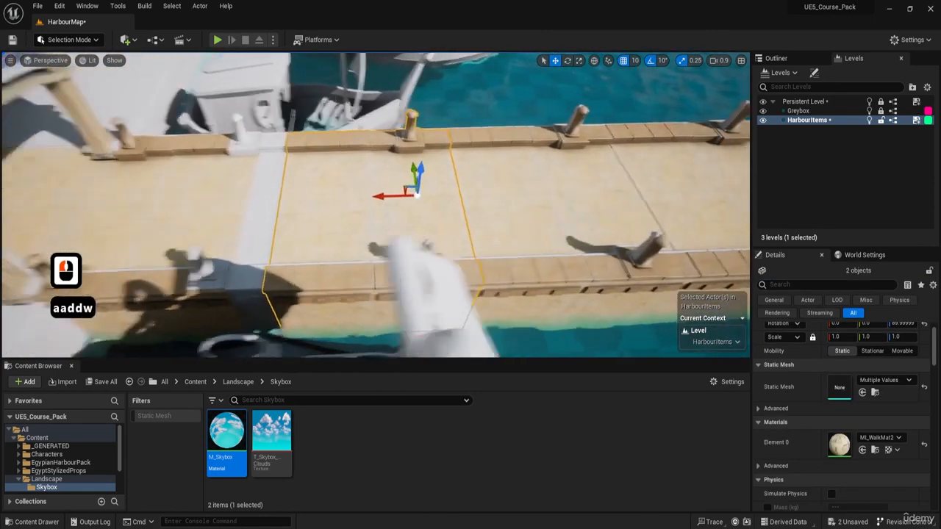
right_drag(362, 197, 363, 197)
key(e)
key(w)
key(a)
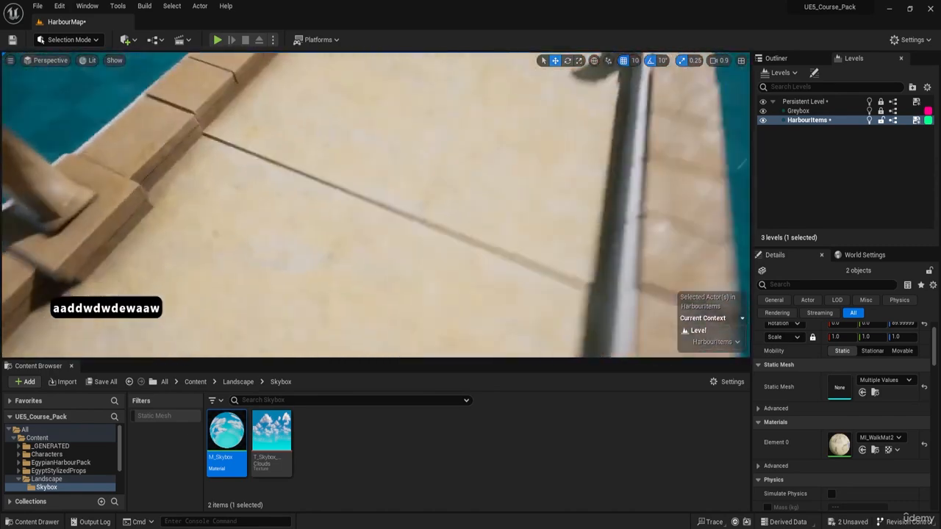
click(323, 309)
right_drag(324, 309, 250, 323)
key(d)
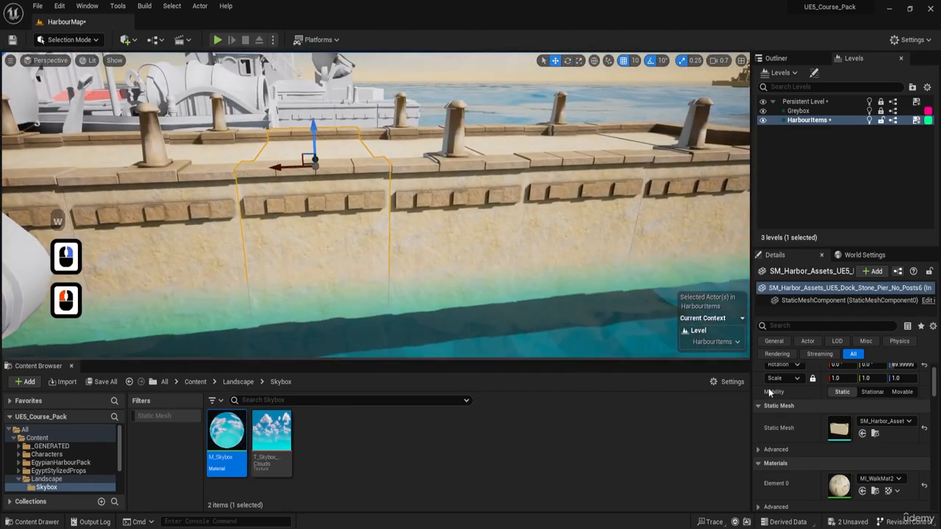
scroll(890, 424, up, 2)
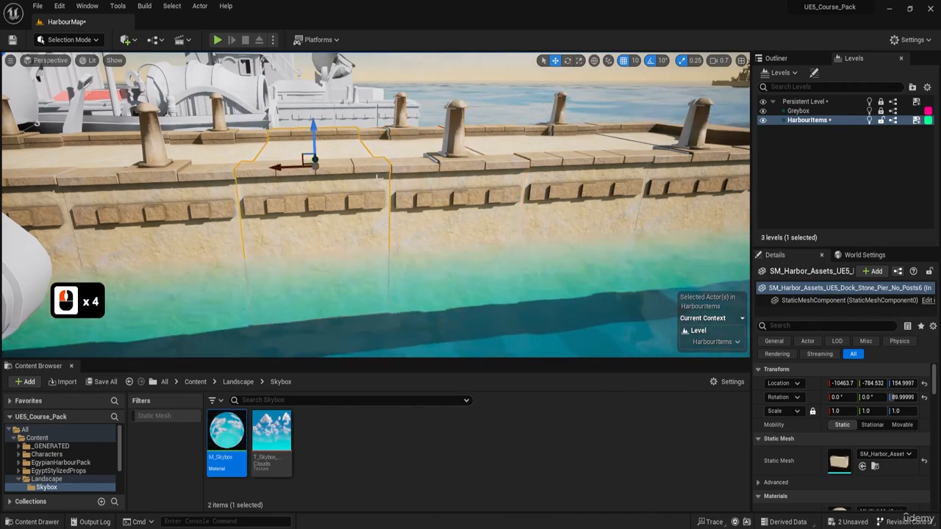
Step: Examine the seams along the textured stone pier and its deck from the seaward run to the archway
key(e)
key(a)
key(w)
right_drag(378, 177, 515, 199)
key(d)
key(d)
key(w)
key(a)
key(e)
key(w)
key(e)
key(e)
key(a)
key(w)
key(a)
key(e)
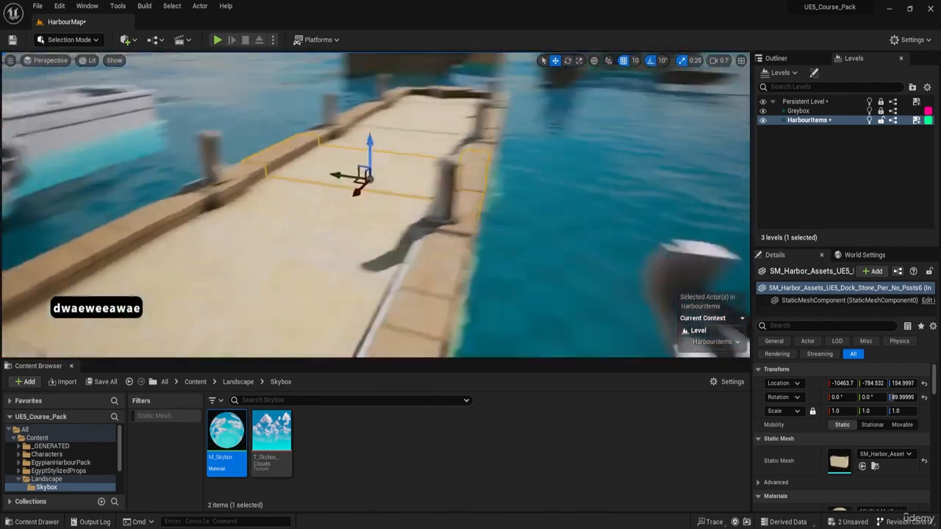
key(s)
key(a)
mouse_move(452, 214)
right_down()
mouse_move(454, 229)
mouse_move(451, 214)
mouse_move(346, 220)
mouse_move(459, 219)
right_up()
key(d)
key(s)
key(g)
key(g)
key(d)
key(a)
key(e)
key(w)
key(d)
Step: Select the two textured pier sections nearest the archway and delete them
shift+click(548, 206)
key(s)
key(a)
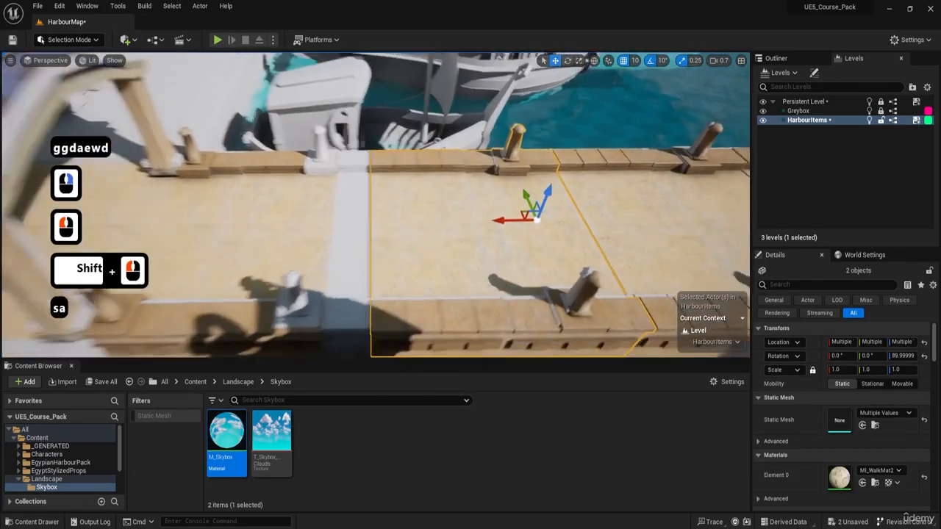
right_drag(548, 206, 514, 219)
click(347, 210)
shift+click(220, 213)
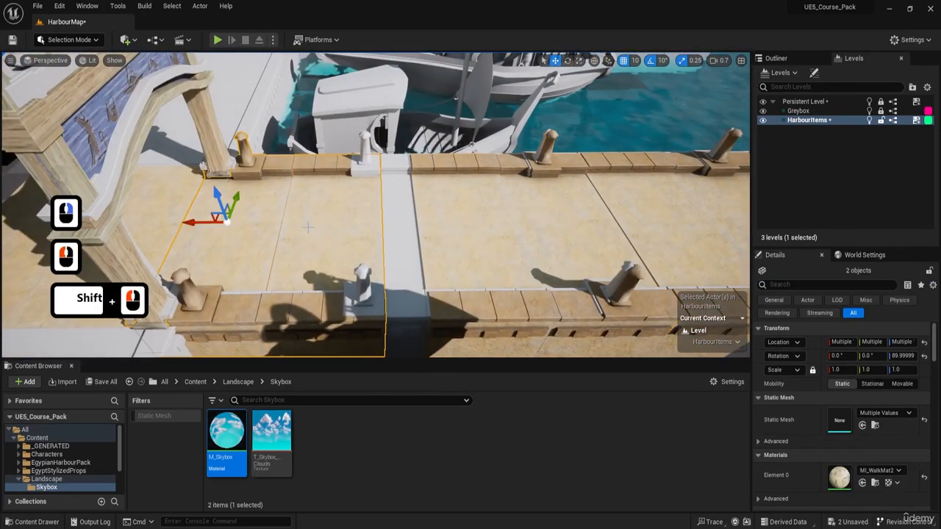
key(Delete)
Step: Select the adjoining plain and small-post sections together and duplicate the pair inland over the exposed greybox beside the archway
click(504, 208)
shift+click(445, 224)
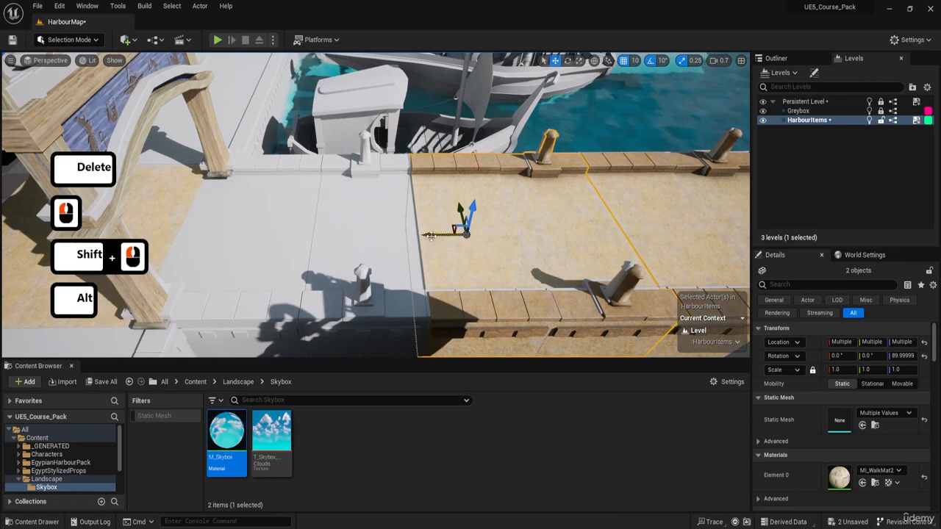
alt+drag(431, 235, 333, 256)
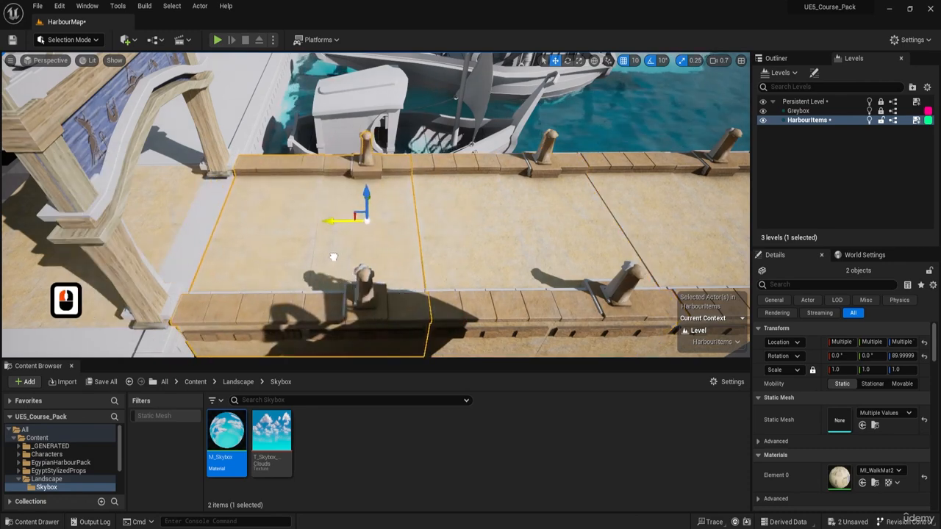
Step: Select the two plain dock sections under the archway and close the gap between them and the new pier pair
key(e)
key(a)
key(w)
right_drag(258, 236, 258, 236)
key(a)
key(w)
key(d)
key(a)
click(257, 236)
shift+click(185, 210)
key(s)
key(a)
right_drag(184, 210, 210, 212)
key(d)
key(w)
key(g)
key(g)
key(d)
key(w)
key(a)
click(211, 213)
key(a)
shift+click(210, 212)
Step: Hide the HarbourItems level so only the greybox pier is shown
key(s)
key(d)
key(e)
key(w)
key(d)
key(s)
right_drag(643, 166, 644, 166)
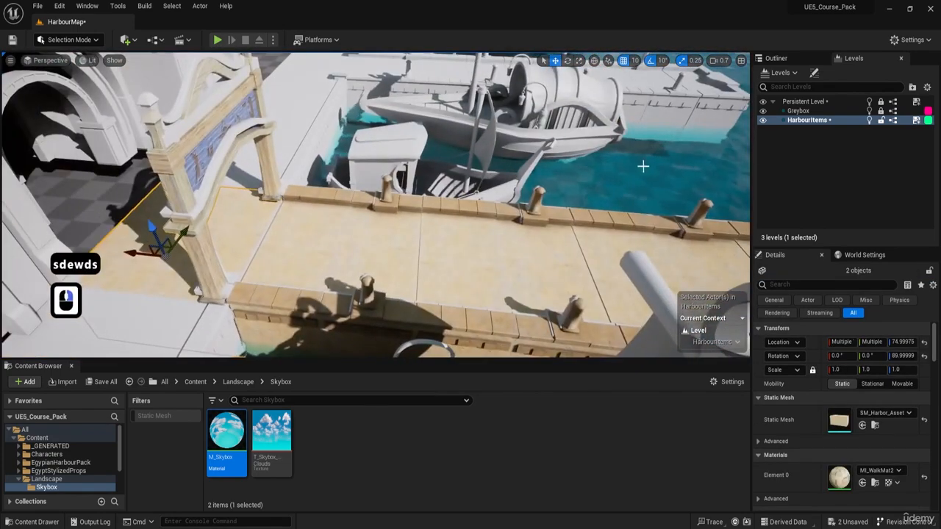
click(763, 121)
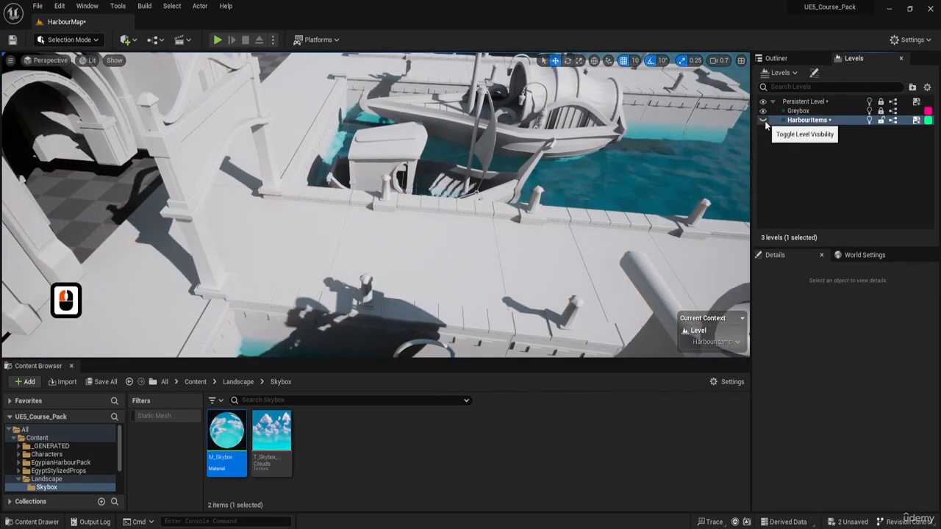
click(806, 103)
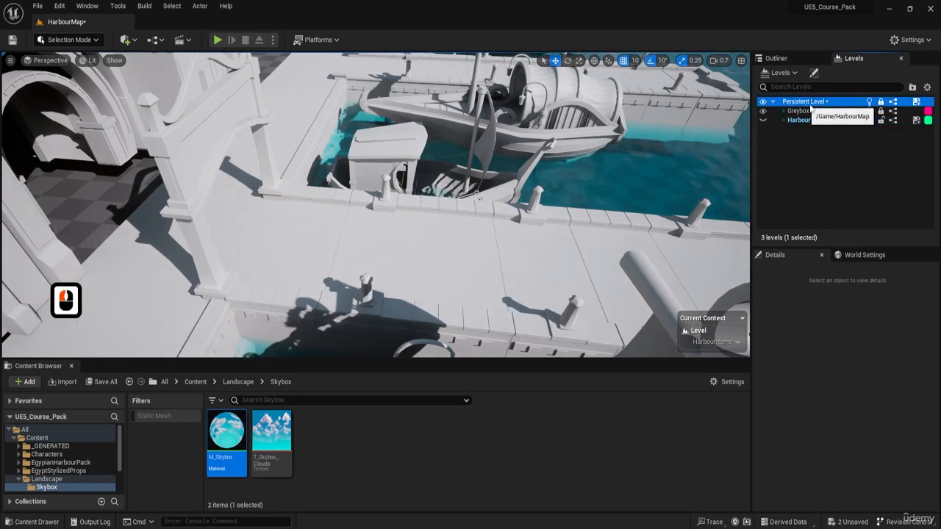
click(882, 103)
key(d)
drag(588, 206, 647, 198)
key(w)
key(e)
key(d)
click(639, 163)
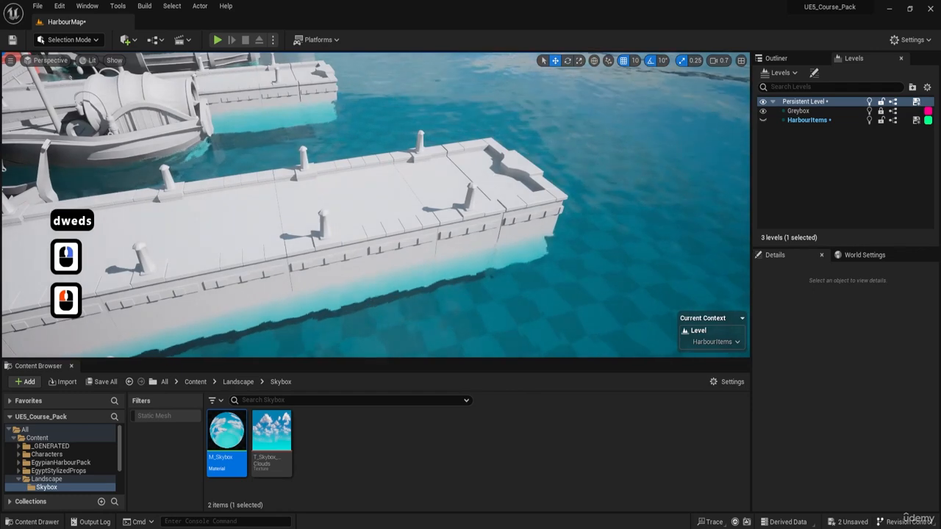
click(639, 163)
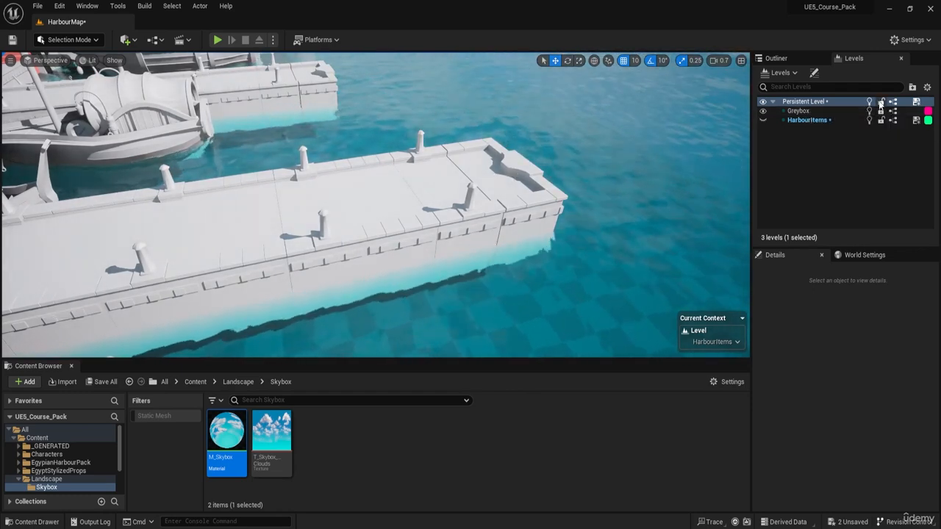
click(880, 102)
Step: Unlock the Greybox level so that its meshes can be selected
click(880, 111)
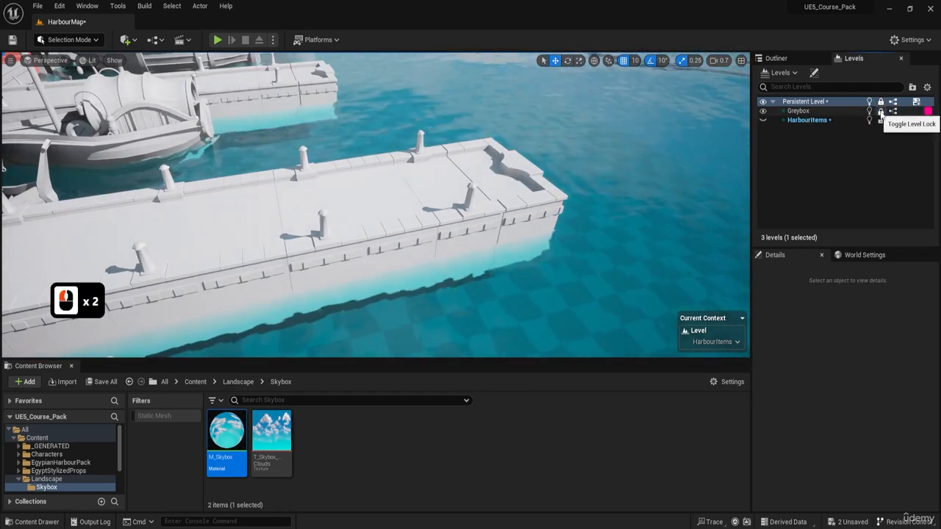
click(821, 112)
Step: Select all greybox sections of this pier from its seaward end inland, together with the greybox archway, and hide them
click(502, 172)
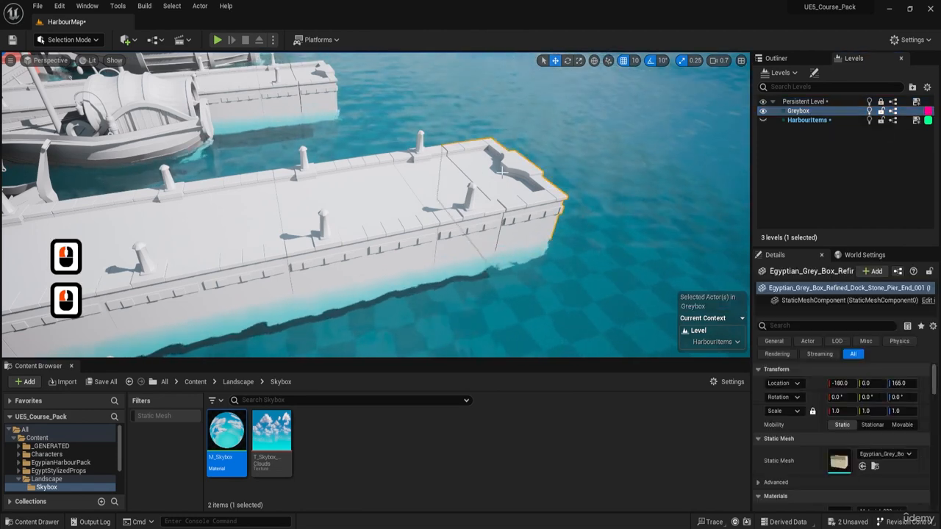
shift+click(435, 179)
right_drag(435, 180, 383, 165)
shift+click(468, 203)
shift+click(382, 219)
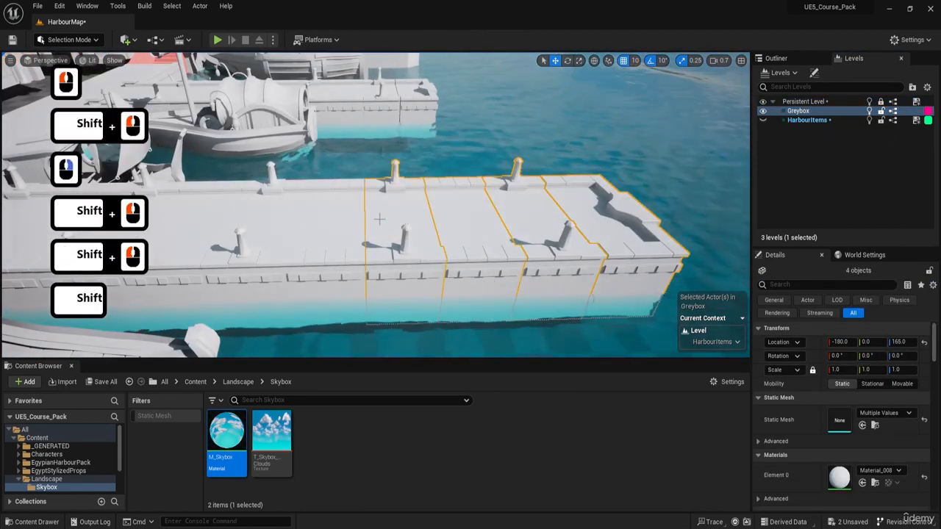
shift+click(313, 219)
shift+click(275, 210)
right_drag(275, 211, 198, 213)
shift+click(360, 197)
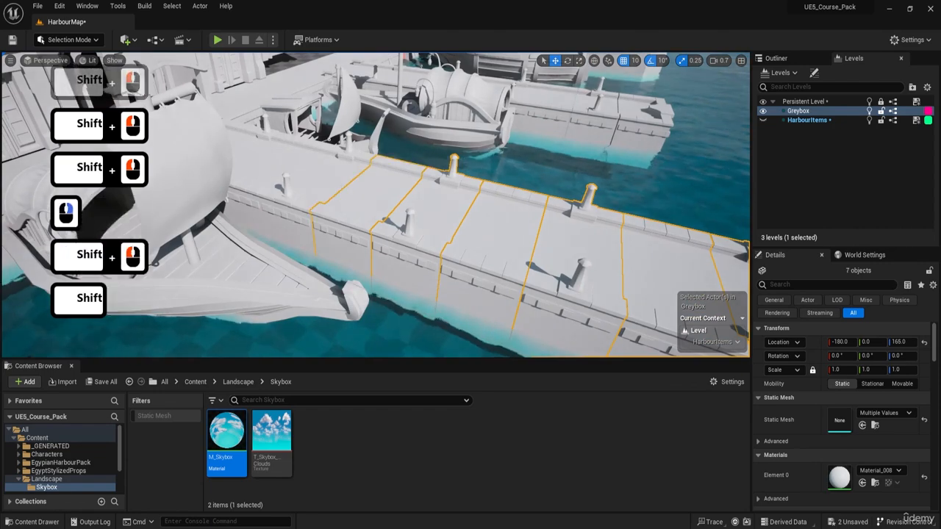
key(w)
key(e)
right_drag(360, 197, 330, 225)
shift+click(385, 141)
key(w)
key(e)
right_drag(385, 141, 305, 198)
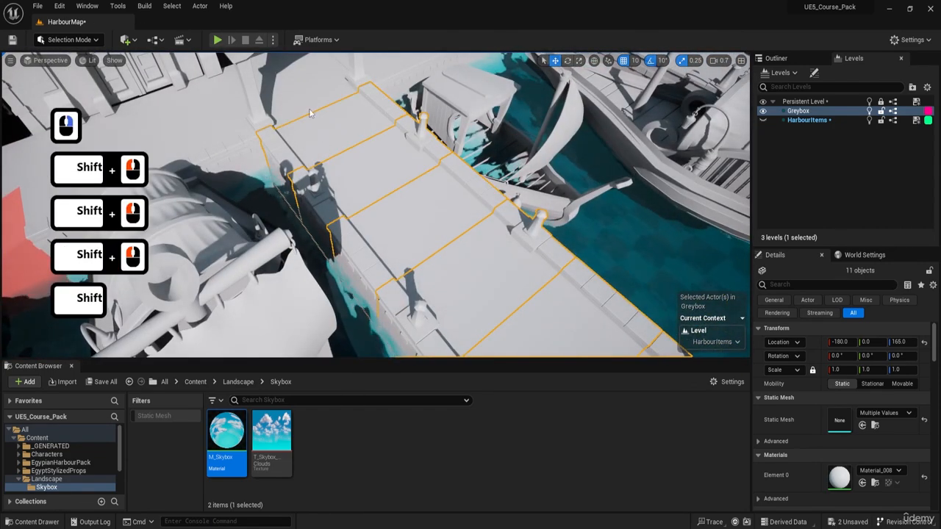
shift+right_drag(309, 104, 324, 112)
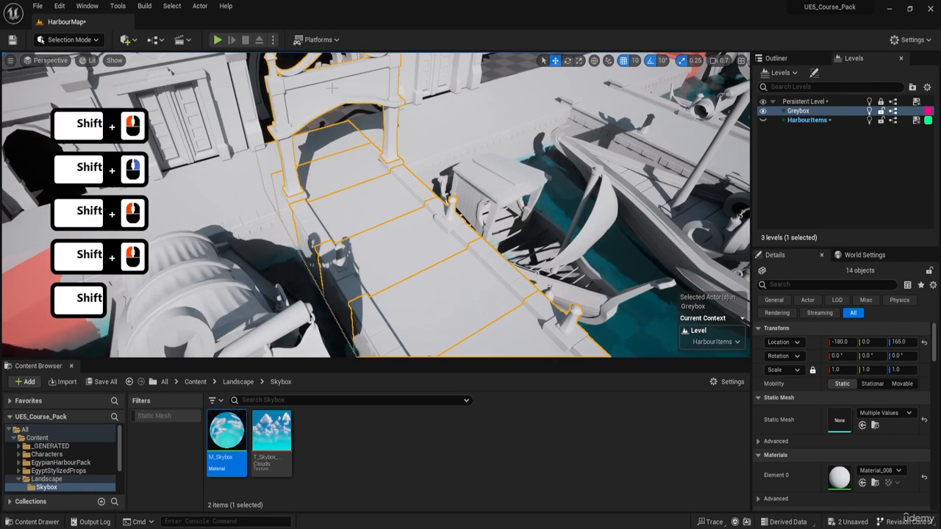
key(h)
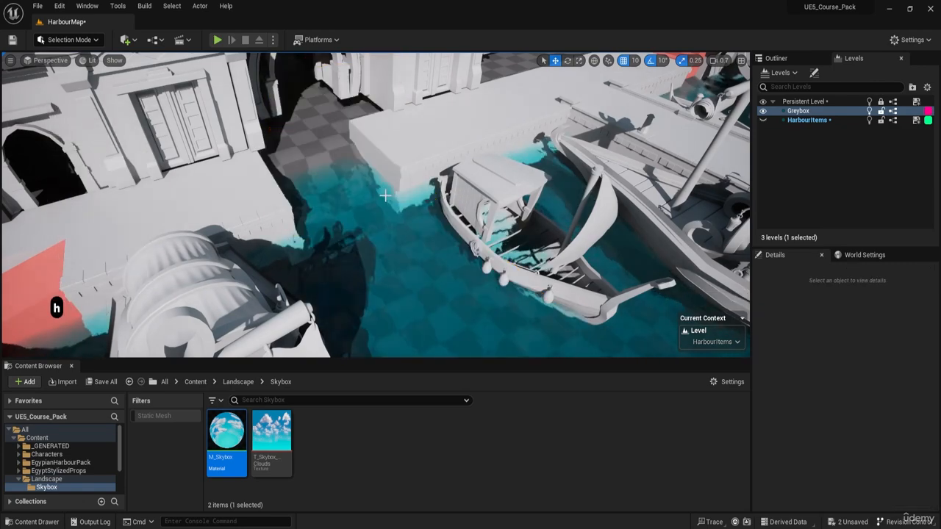
Step: Show the HarbourItems level again
key(s)
key(d)
right_drag(390, 194, 416, 198)
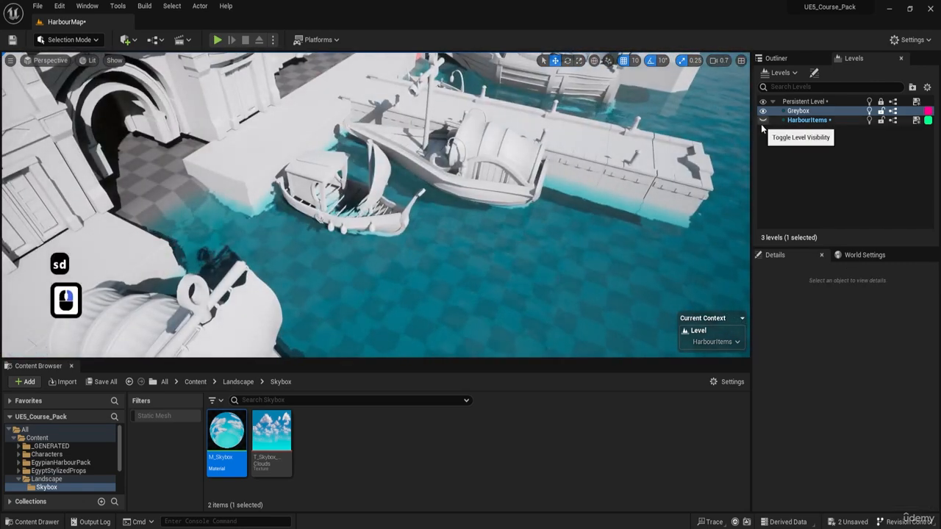
click(762, 120)
Step: Look over the textured pier from above, along its sides and from its seaward end
right_drag(728, 162, 725, 166)
key(w)
key(a)
key(e)
key(d)
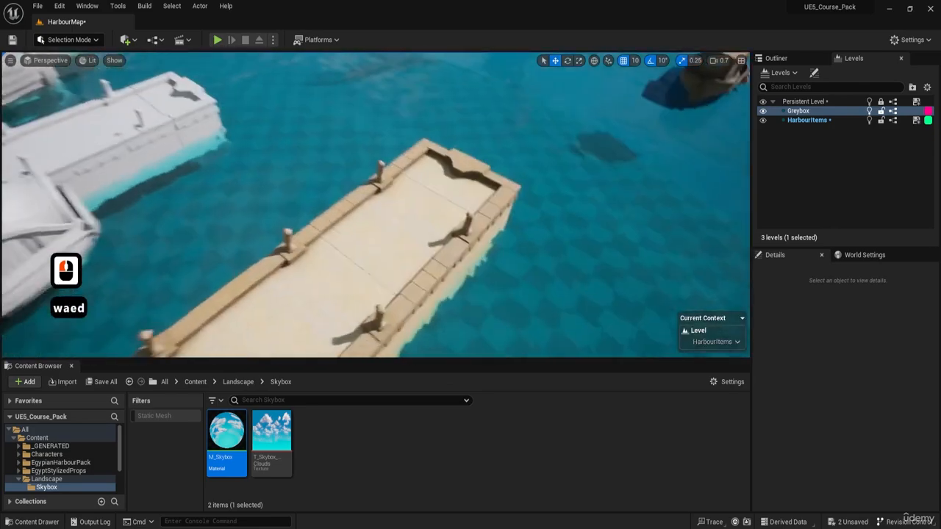
key(q)
key(s)
key(d)
key(e)
key(d)
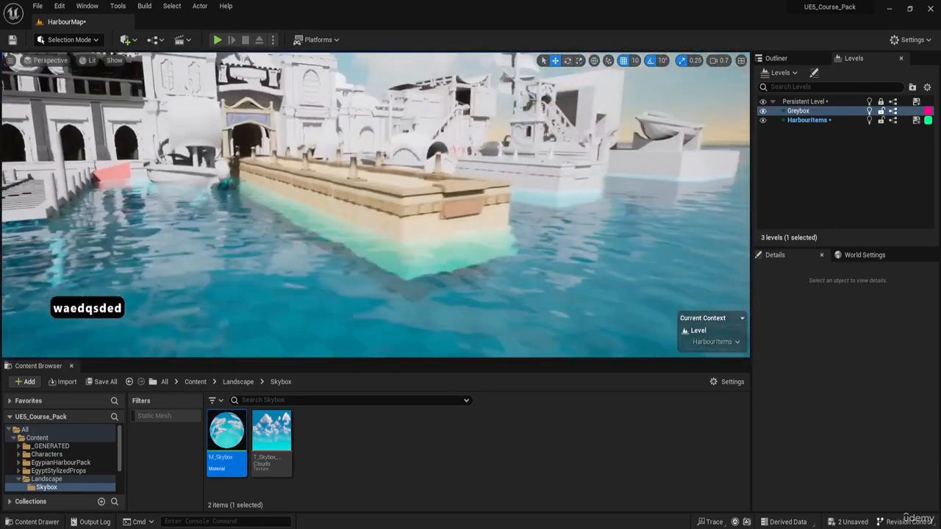
key(a)
key(w)
key(e)
key(d)
key(s)
key(a)
key(e)
key(w)
key(d)
key(s)
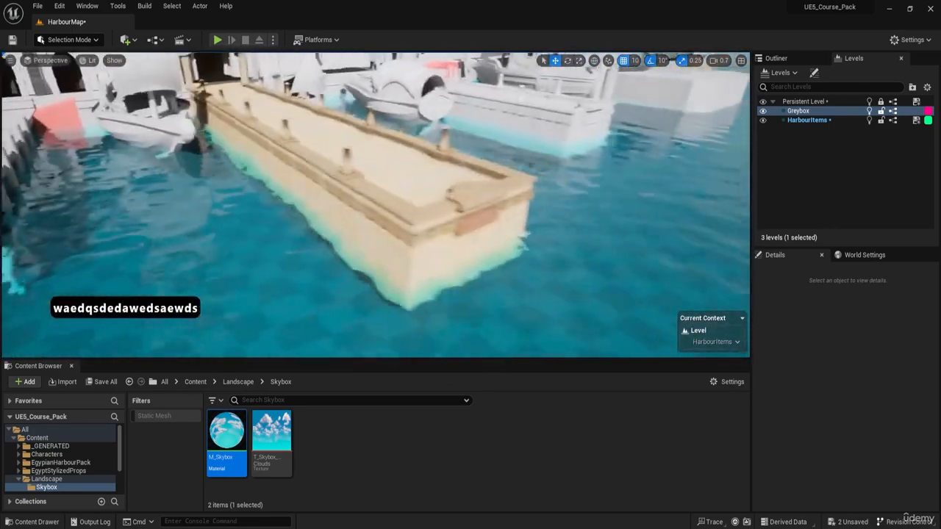
key(d)
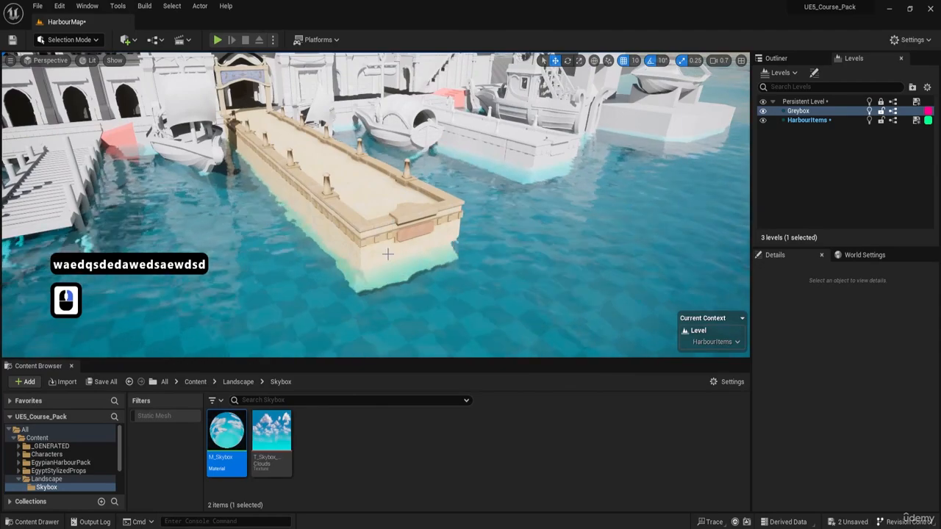
Step: Inspect the pier below the waterline and then its inland end around the archway
key(a)
key(w)
key(w)
key(e)
key(q)
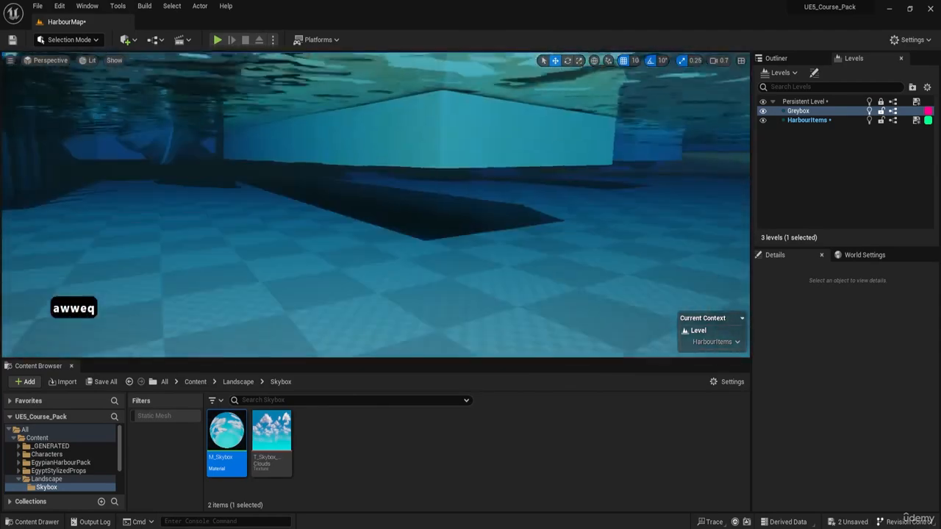
key(e)
key(w)
key(a)
key(e)
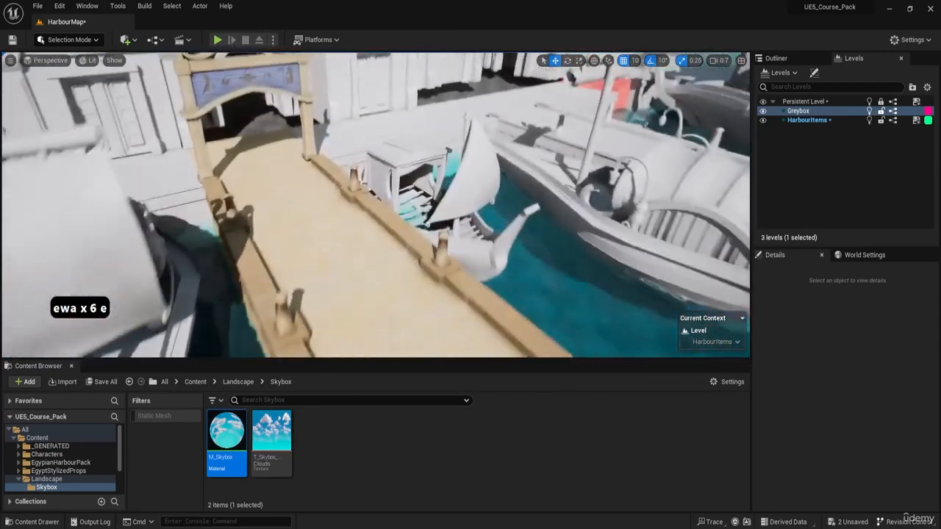
Step: Select the two plain dock sections under the archway and place a copy of them underwater at Z -115
key(a)
key(w)
click(265, 196)
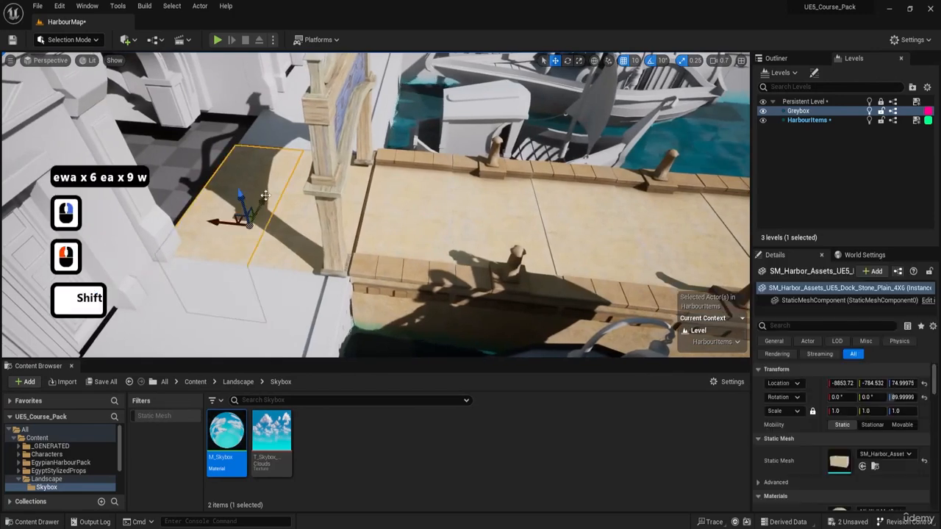
shift+click(288, 207)
key(s)
right_drag(290, 207, 307, 211)
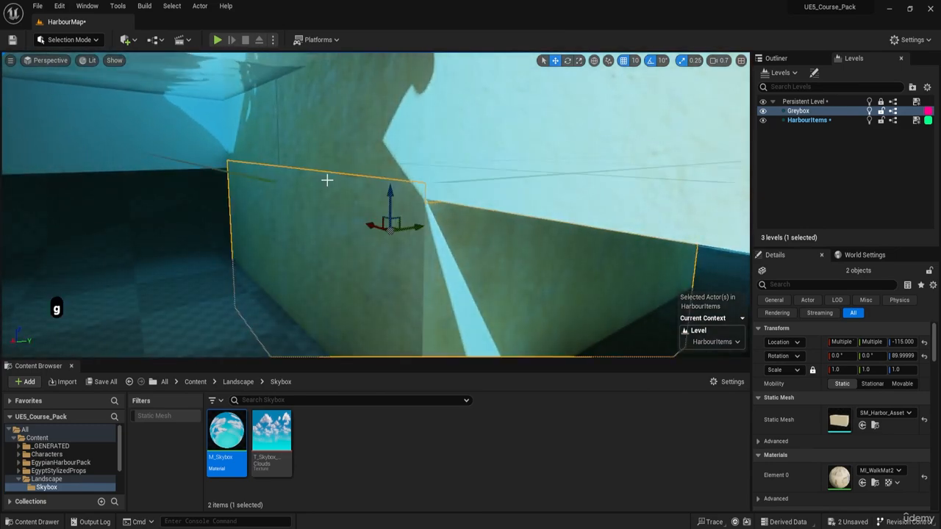
Step: Scale the submerged pair of plain dock sections to 1.25 along X and check their fit against the pier wall
key(s)
key(e)
mouse_move(327, 180)
right_down()
mouse_move(331, 187)
mouse_move(327, 180)
right_up()
key(d)
key(q)
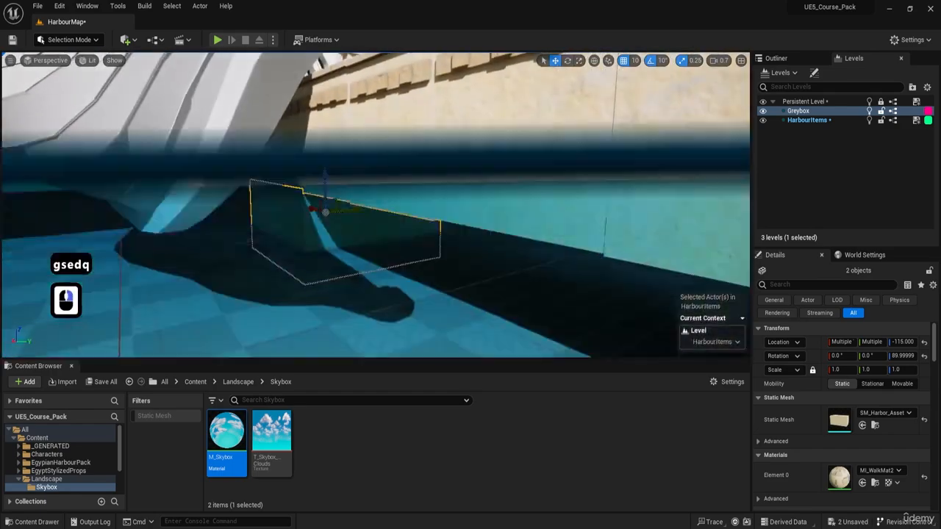
right_drag(395, 235, 334, 169)
key(d)
key(s)
key(e)
key(d)
key(s)
key(d)
key(w)
key(q)
key(q)
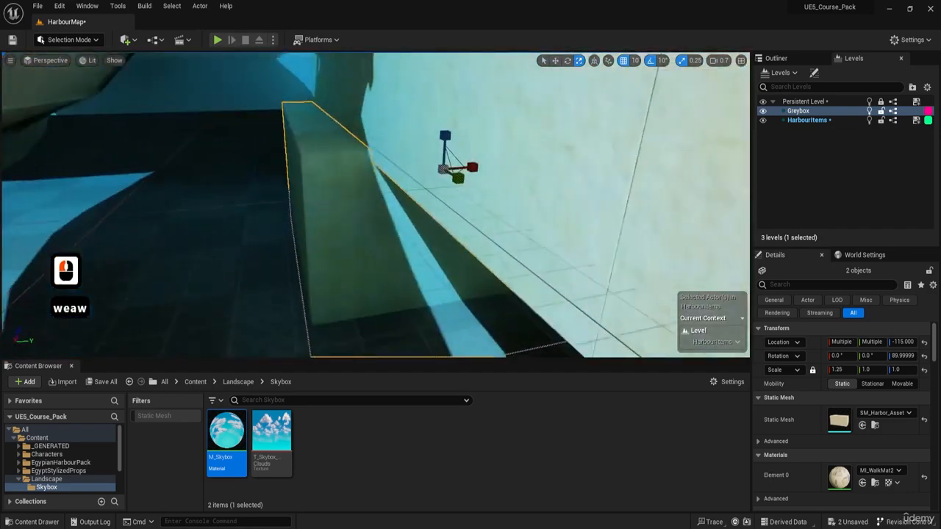
key(q)
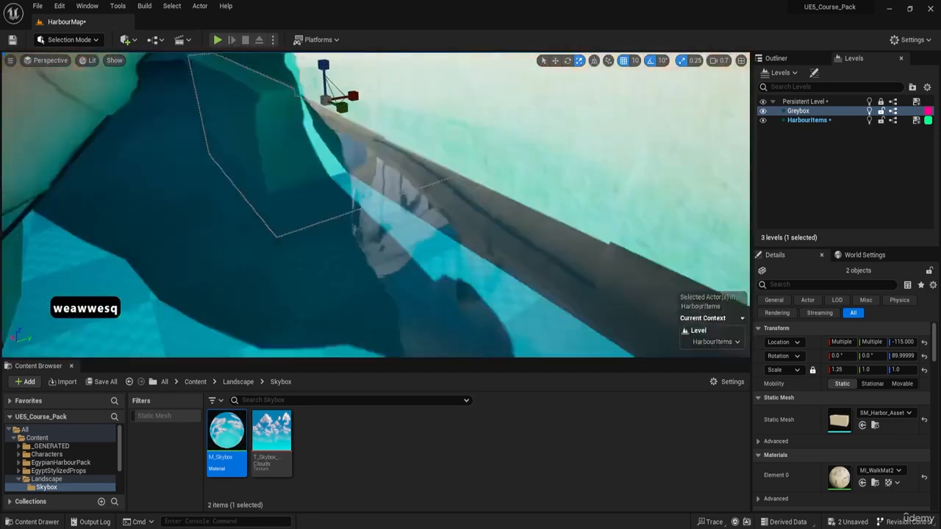
Step: Copy the submerged pair of dock sections repeatedly along the pier toward its seaward end
key(d)
key(s)
key(e)
key(d)
key(w)
key(a)
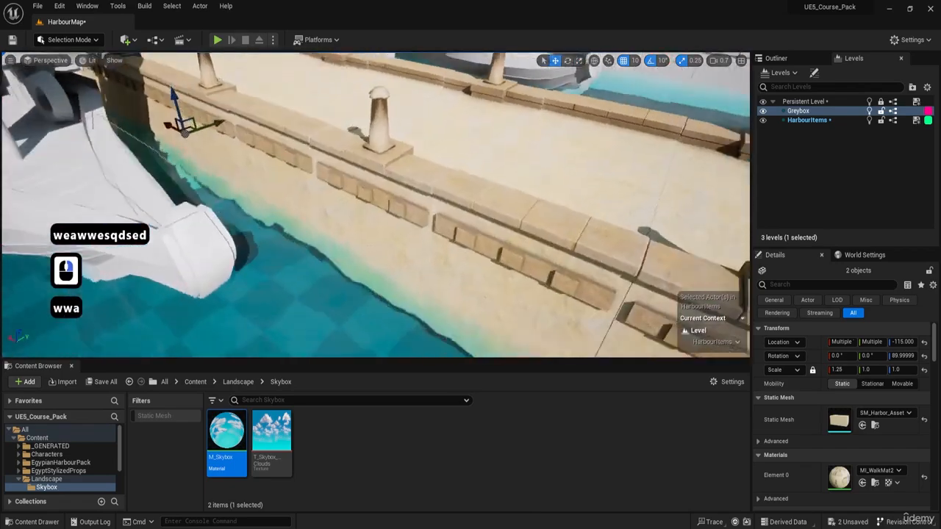
key(s)
key(e)
key(a)
key(w)
key(e)
key(w)
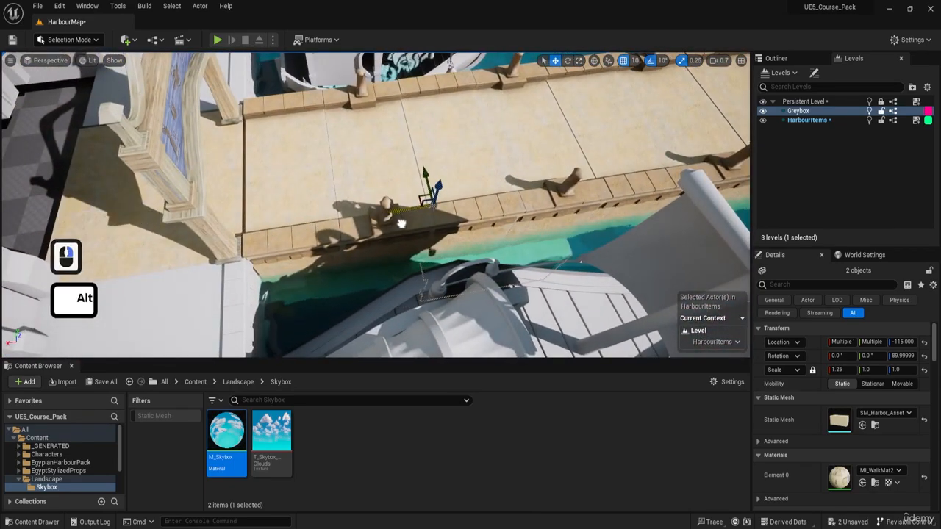
key(d)
key(s)
key(s)
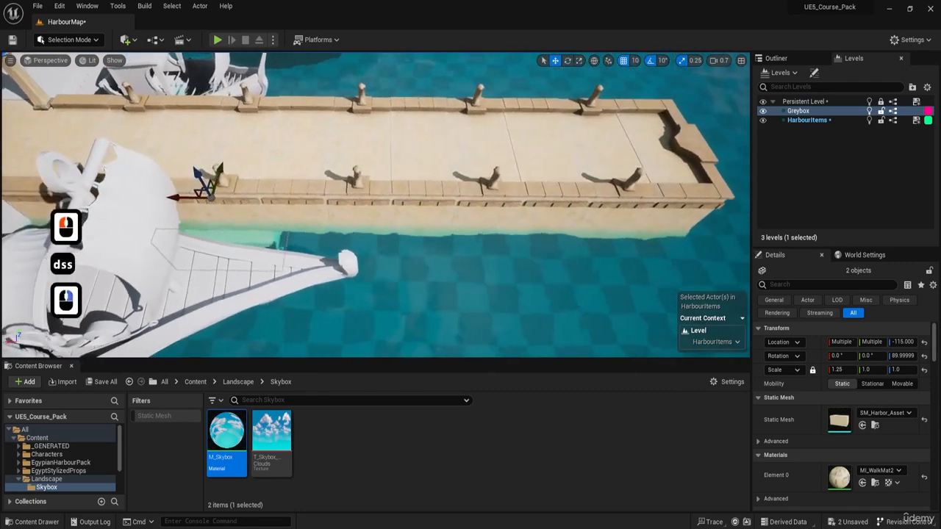
key(a)
key(w)
key(e)
mouse_move(280, 224)
right_down()
mouse_move(246, 229)
mouse_move(280, 224)
right_up()
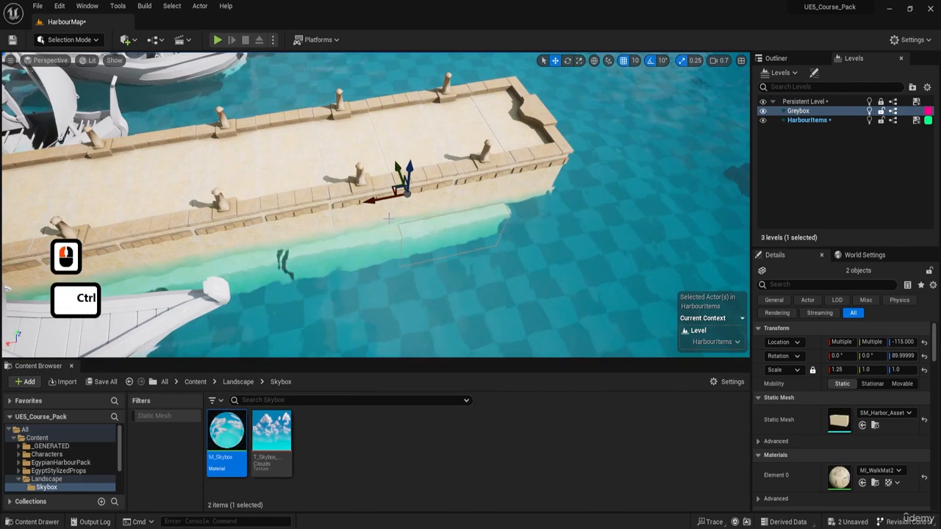
Step: Undo the last change and place further copies of the submerged pair up to the pier's seaward end
key(ctrl+z)
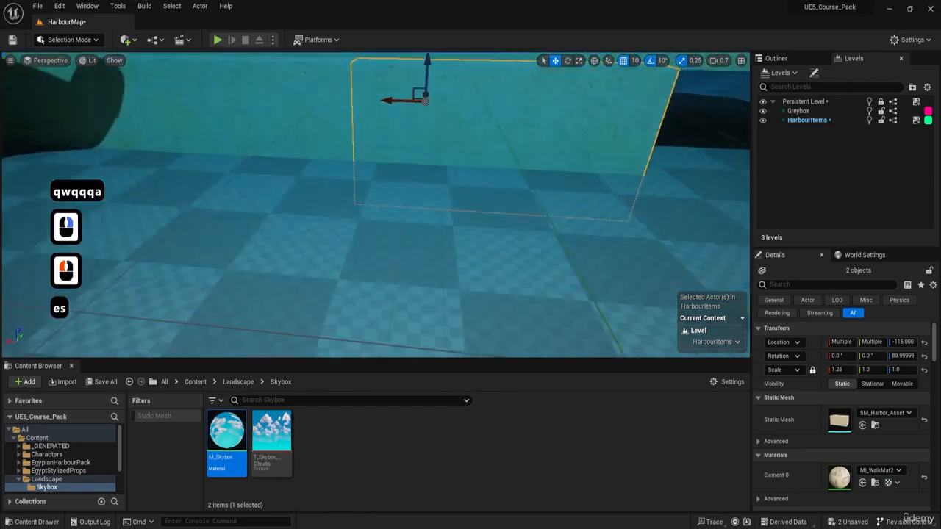
key(e)
key(s)
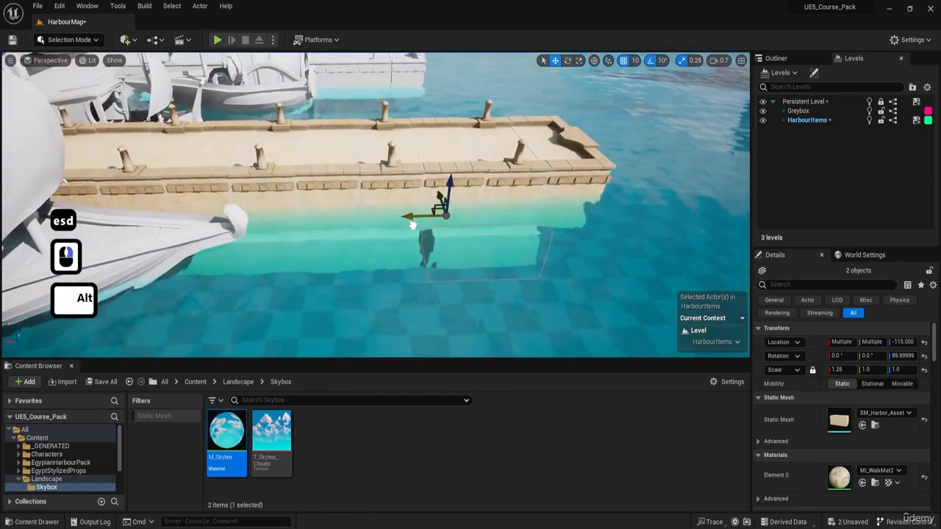
key(d)
key(d)
right_drag(331, 207, 317, 210)
alt+drag(325, 207, 427, 209)
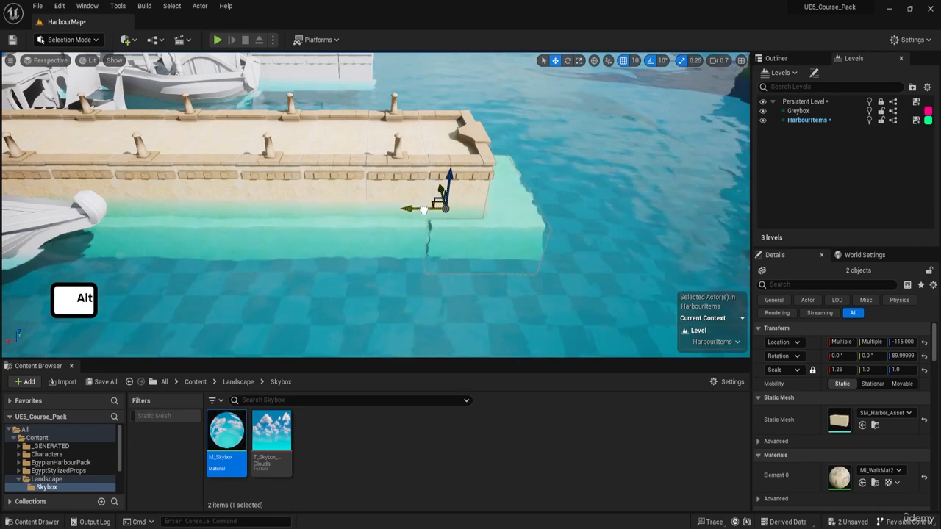
Step: Check the submerged copies around the pier's seaward end and lock the Greybox level
key(d)
right_drag(423, 210, 393, 250)
key(g)
key(g)
key(g)
key(d)
key(w)
key(e)
key(g)
key(d)
key(q)
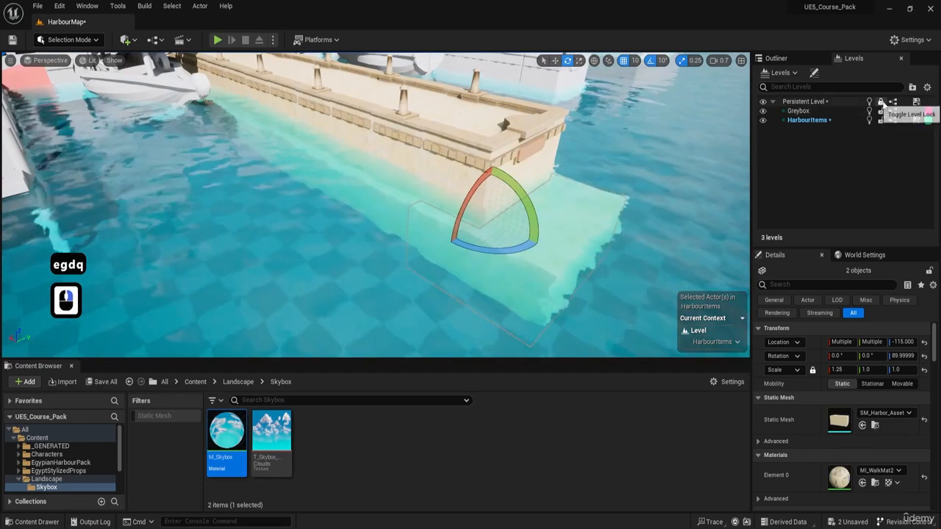
click(479, 149)
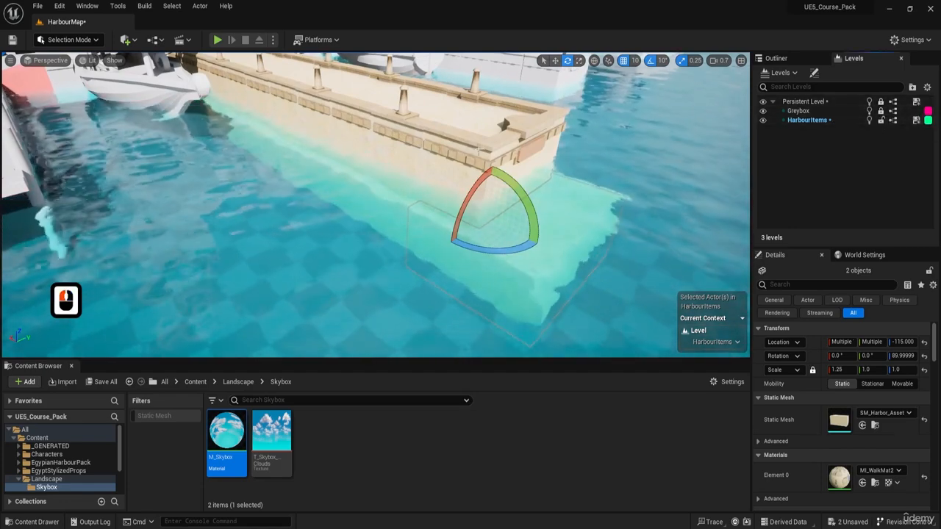
Step: Show the four-view layout and select all twelve submerged dock sections in the side wireframe view
key(d)
key(q)
right_drag(407, 238, 413, 173)
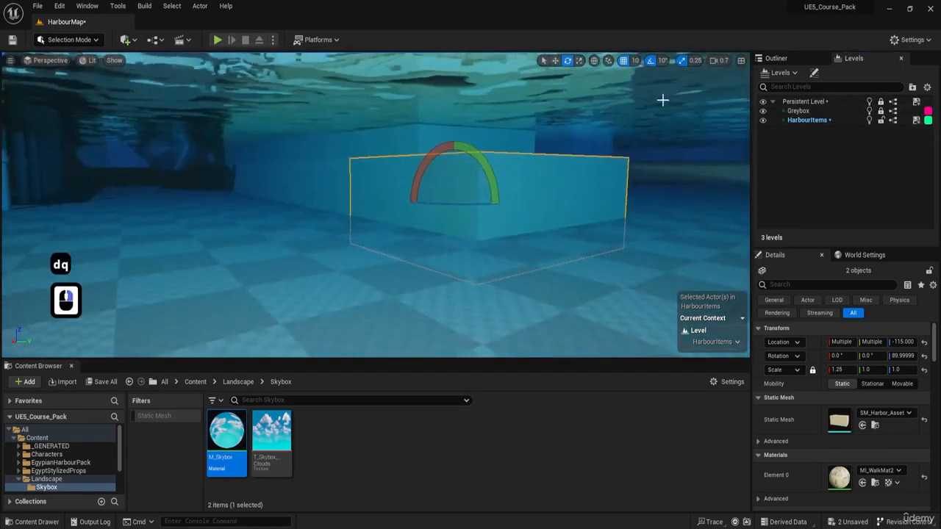
click(742, 61)
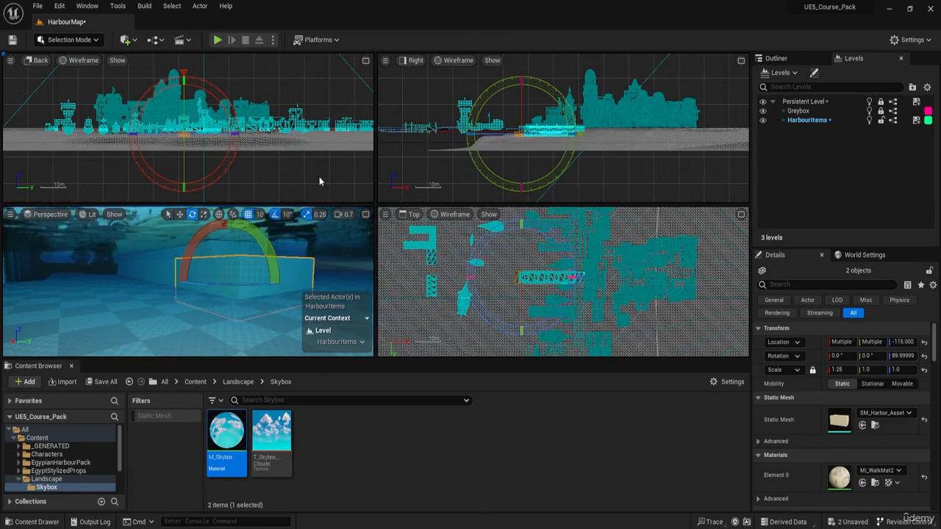
key(f)
right_drag(519, 142, 464, 140)
scroll(563, 141, down, 7)
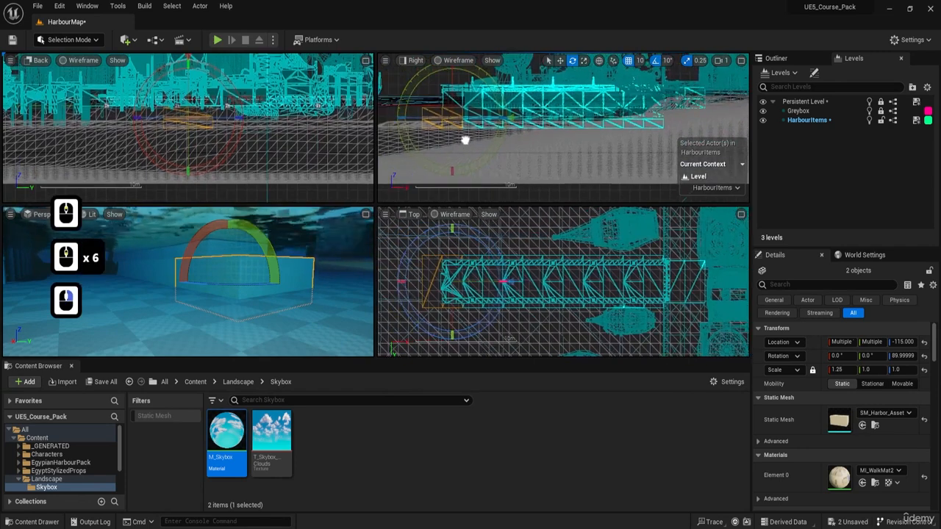
drag(658, 166, 423, 123)
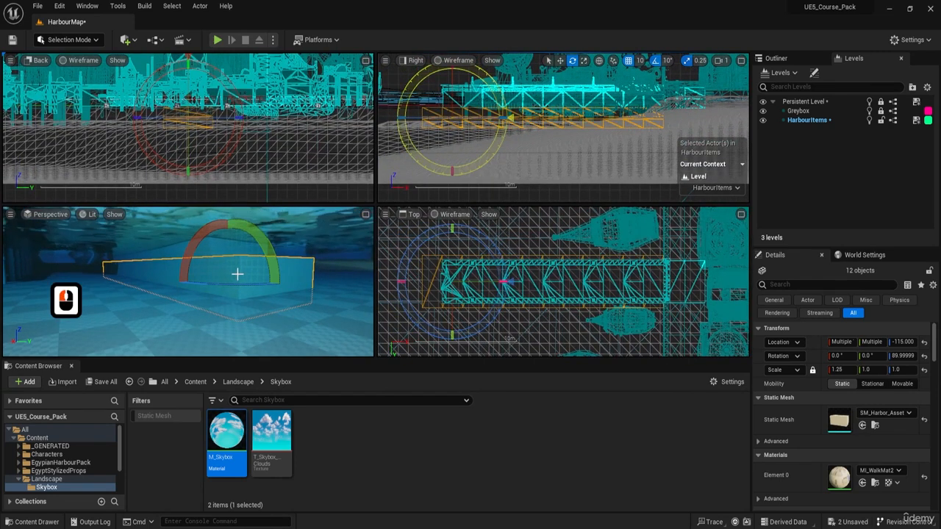
Step: Move the twelve submerged dock sections inland so their outer end lines up with the pier's seaward end
key(a)
key(w)
key(e)
key(e)
key(w)
key(s)
right_drag(237, 274, 228, 282)
key(w)
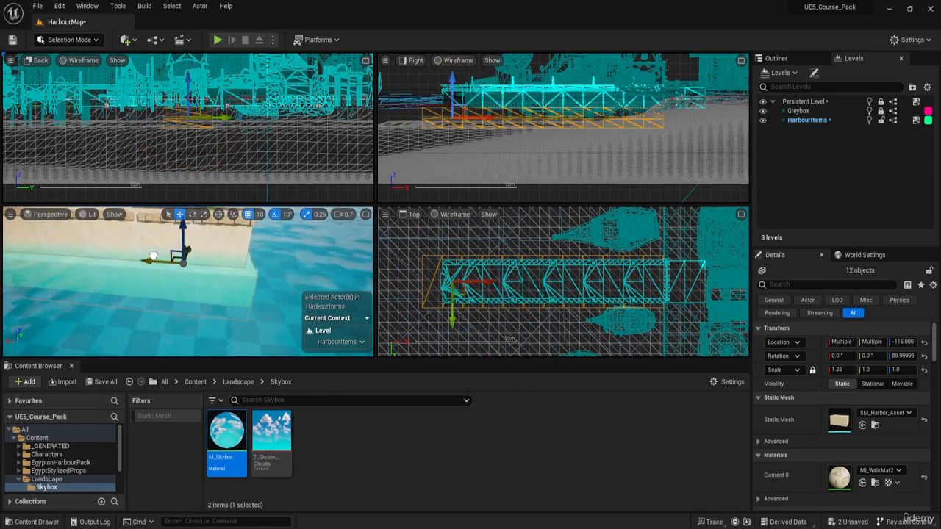
key(g)
right_drag(153, 256, 180, 257)
Step: Inspect how the submerged sections line up with the pier's seaward end and long sides
key(s)
key(d)
right_drag(257, 285, 230, 285)
key(s)
key(d)
key(w)
key(a)
key(e)
key(w)
key(d)
key(s)
key(a)
key(a)
key(s)
key(e)
Step: Return to a single perspective view with the Scale tool active and set the scale snap to 0.0625
key(r)
key(q)
key(q)
key(q)
key(w)
key(d)
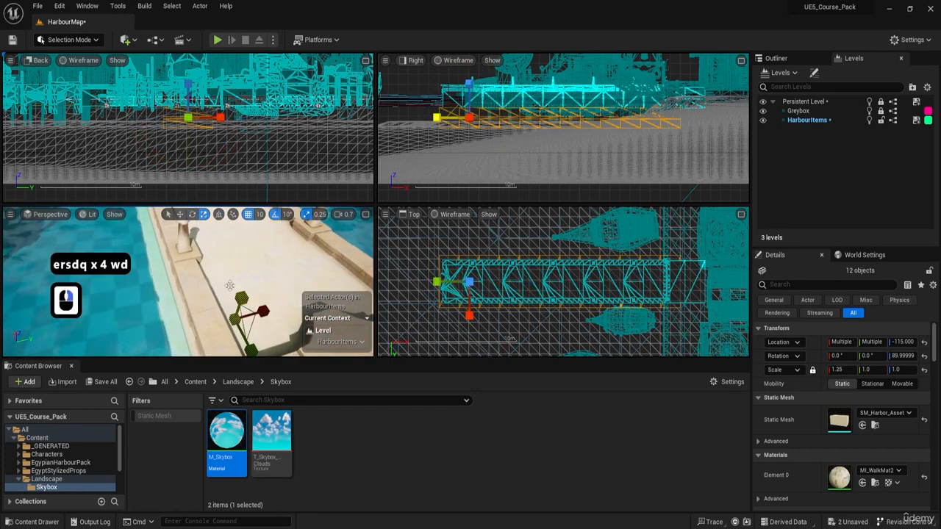
click(366, 213)
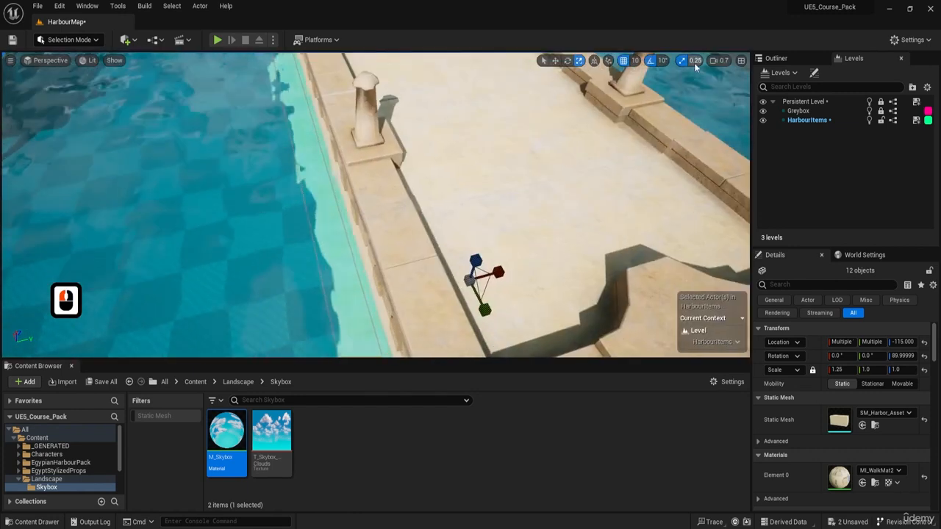
click(695, 60)
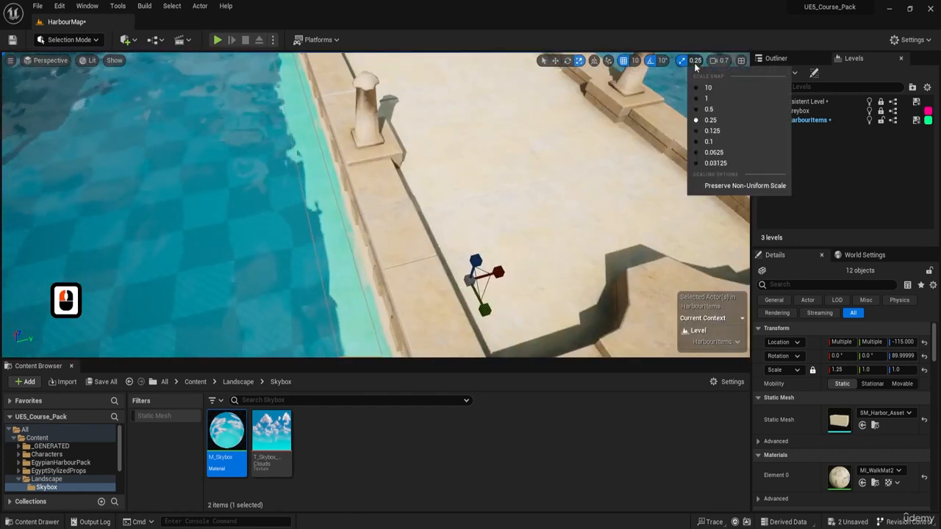
click(719, 158)
key(s)
key(q)
right_drag(456, 252, 474, 269)
Step: Scale the twelve submerged dock sections to 1.125 along X and nudge them slightly inland along the pier
key(d)
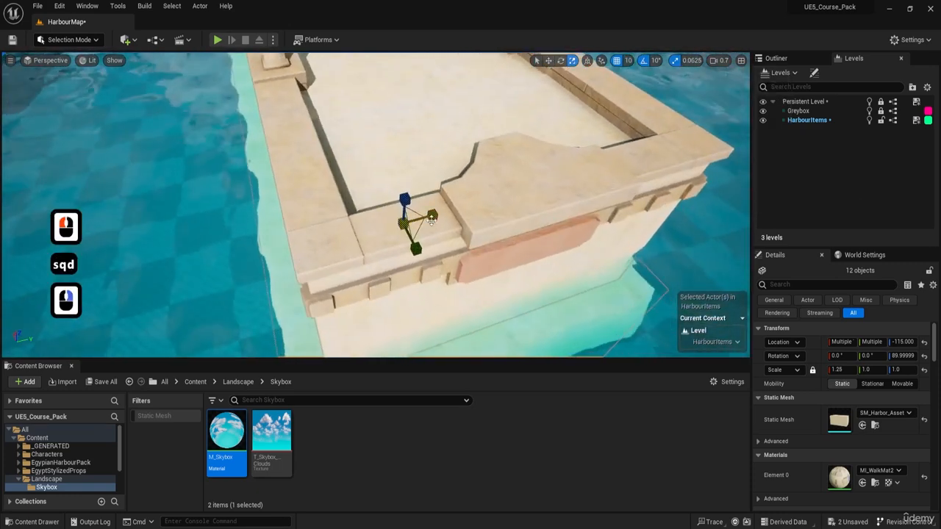
drag(433, 217, 426, 218)
key(a)
key(a)
right_drag(426, 219, 489, 246)
key(w)
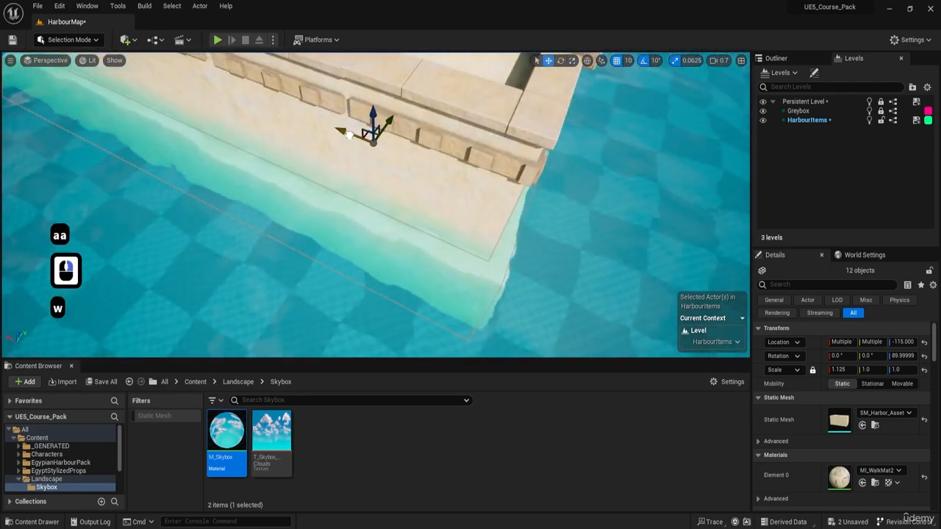
drag(353, 136, 347, 133)
key(g)
key(g)
key(g)
Step: Examine the submerged row from the seaward end back to the pier's inland end beside the archway
key(s)
right_drag(458, 209, 456, 183)
key(s)
key(w)
key(q)
key(e)
scroll(411, 169, up, 4)
key(a)
right_drag(581, 265, 561, 268)
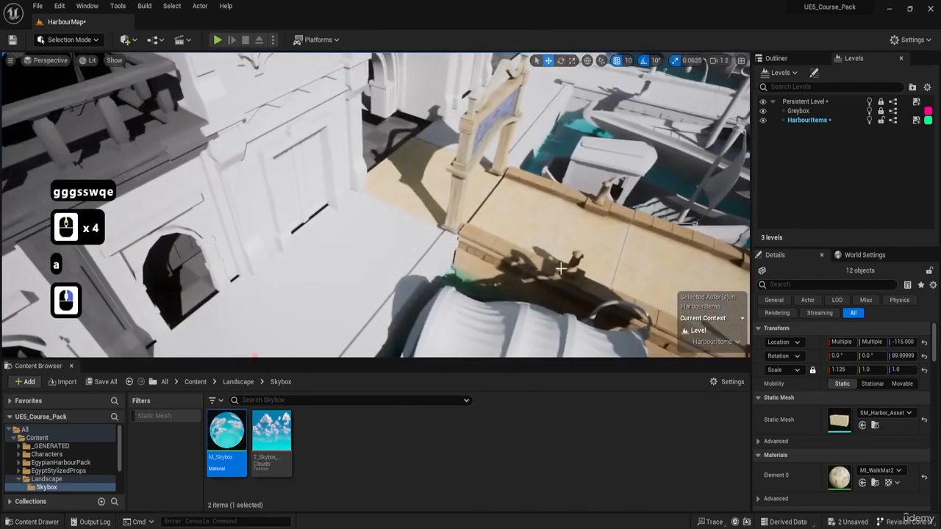
key(w)
mouse_move(395, 228)
right_down()
mouse_move(419, 238)
mouse_move(442, 228)
mouse_move(389, 231)
right_up()
key(d)
key(w)
key(a)
key(a)
drag(390, 231, 384, 231)
Step: Select the two plain dock sections under the archway and inspect where they meet the greybox quay
click(384, 232)
shift+click(261, 195)
key(s)
right_drag(264, 221, 340, 197)
key(g)
key(w)
key(a)
key(d)
key(s)
key(e)
key(d)
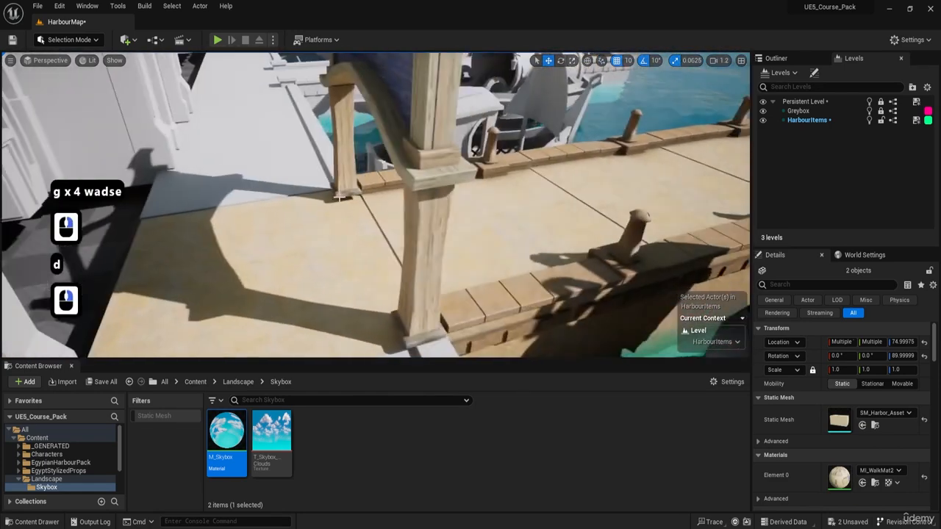
Step: Select the dock archway and look over the textured pier from its side and its seaward end
click(405, 143)
key(s)
right_drag(375, 160, 373, 174)
key(d)
key(w)
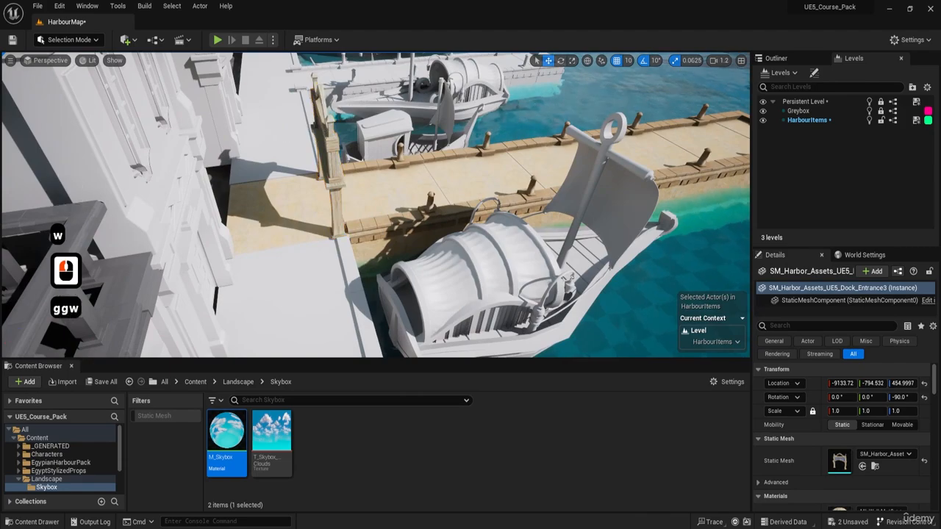
key(d)
key(q)
mouse_move(340, 67)
right_down()
mouse_move(331, 73)
mouse_move(340, 67)
right_up()
key(s)
key(e)
key(d)
key(w)
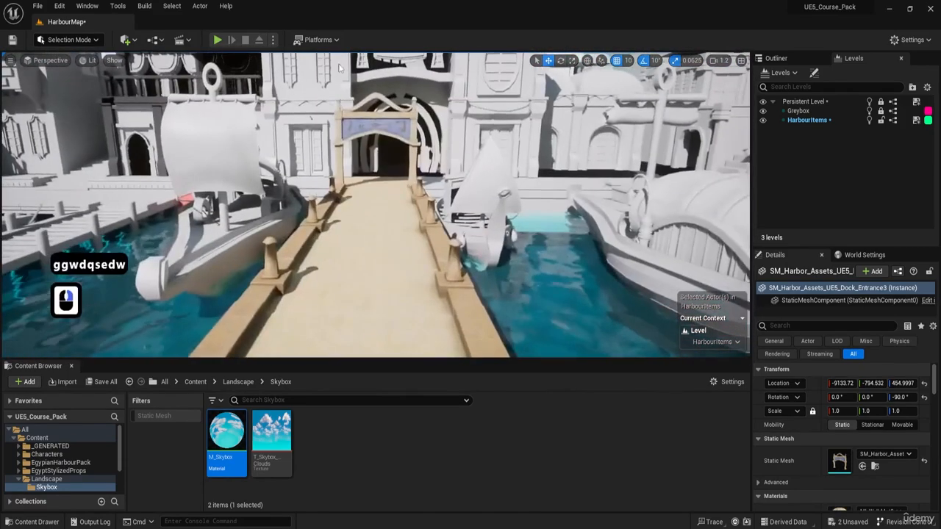
Step: Play-test the level twice, repositioning the view between the runs, and stop each run
click(218, 39)
key(Escape)
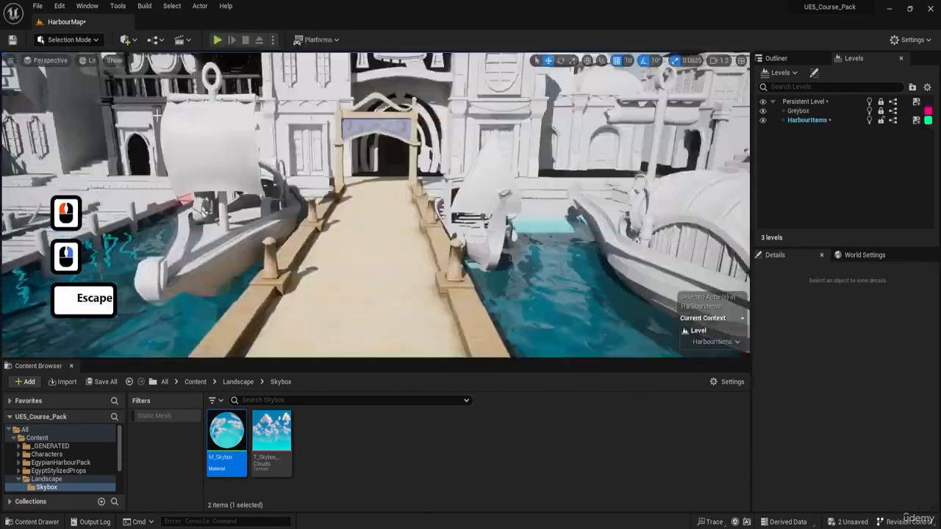
key(e)
key(a)
right_drag(157, 116, 286, 127)
key(a)
key(w)
key(e)
click(218, 40)
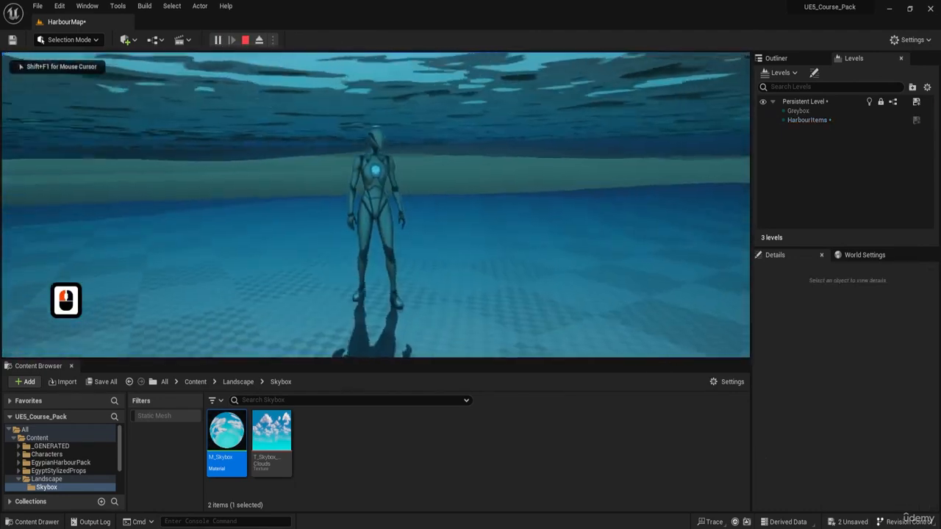
right_click(375, 205)
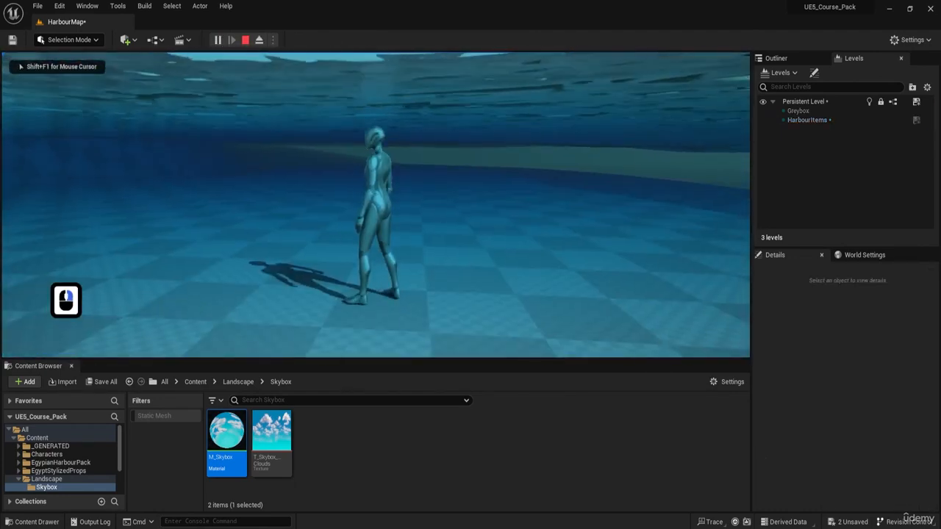
key(Escape)
Step: Look over the textured pier and the surrounding harbour from above
key(s)
key(e)
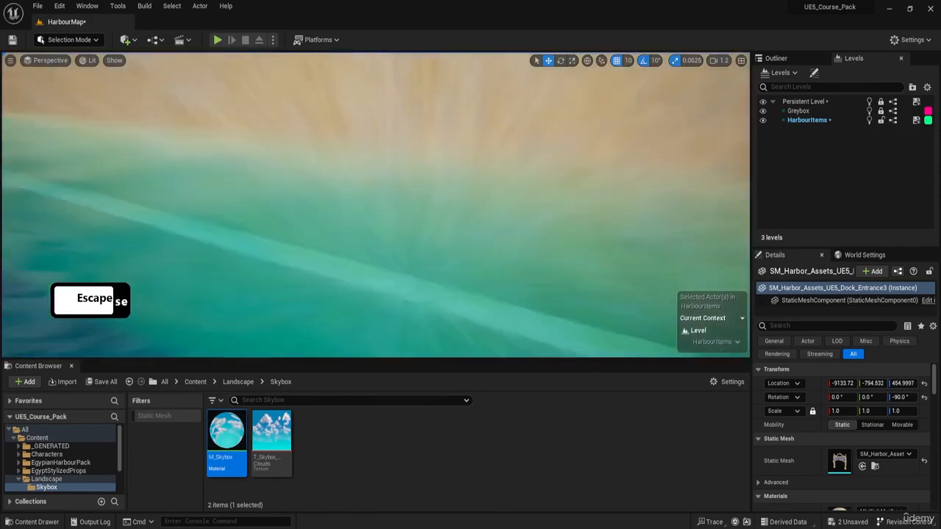
key(a)
key(d)
key(w)
key(a)
key(s)
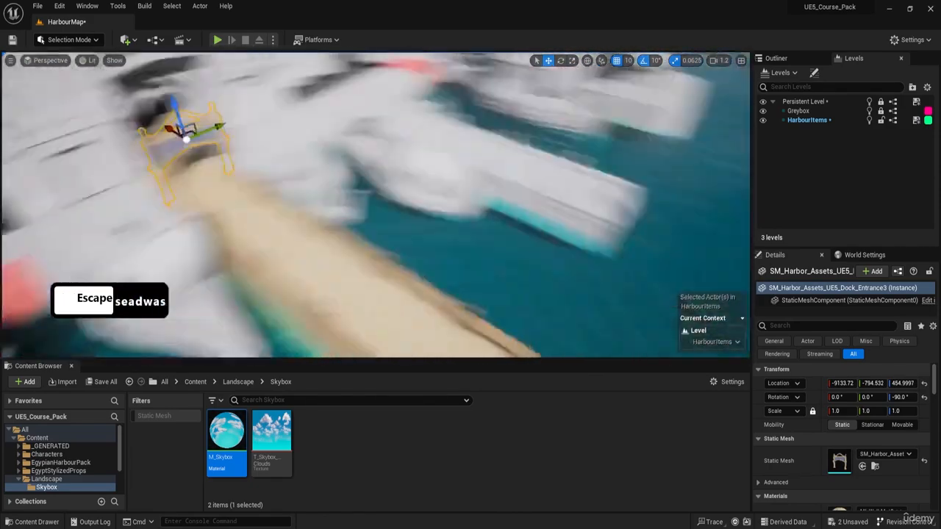
key(d)
click(221, 41)
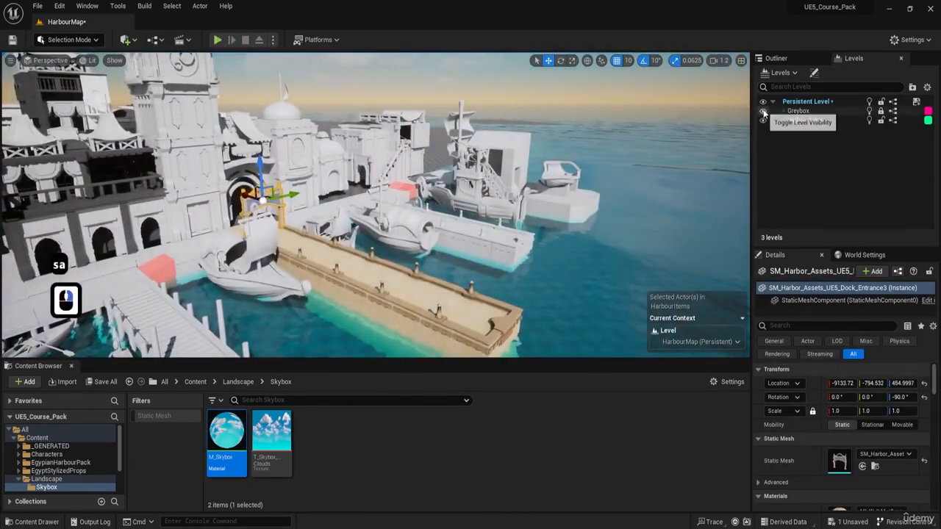
Step: Hide the Greybox level and view the textured pier on its own
click(763, 112)
key(s)
key(a)
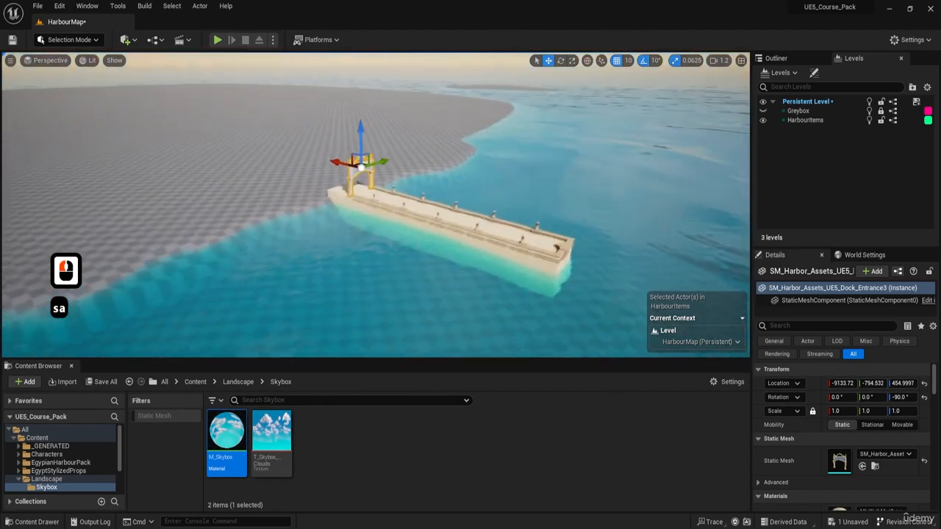
Step: Show the Greybox level again, play-test the level from over the water near the pier, and stop the run
key(q)
key(d)
right_drag(539, 210, 570, 180)
click(763, 112)
key(w)
click(219, 39)
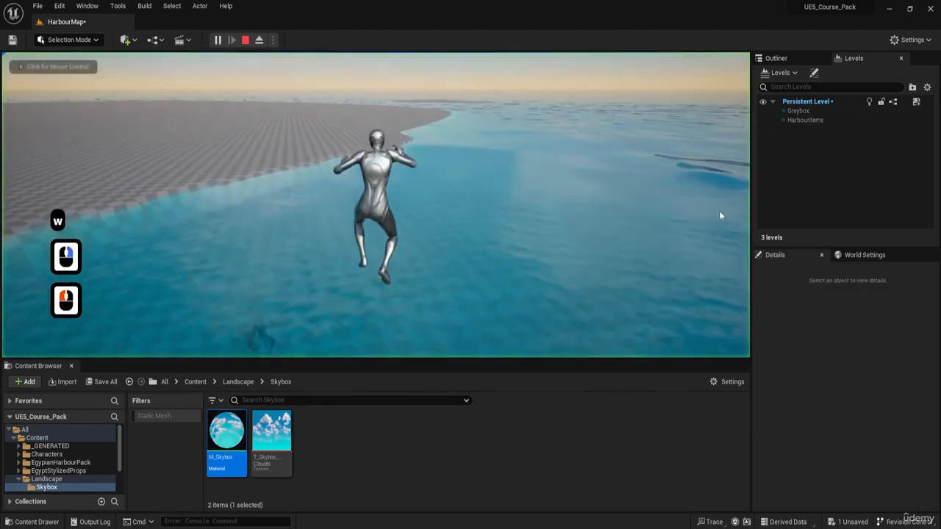
key(Escape)
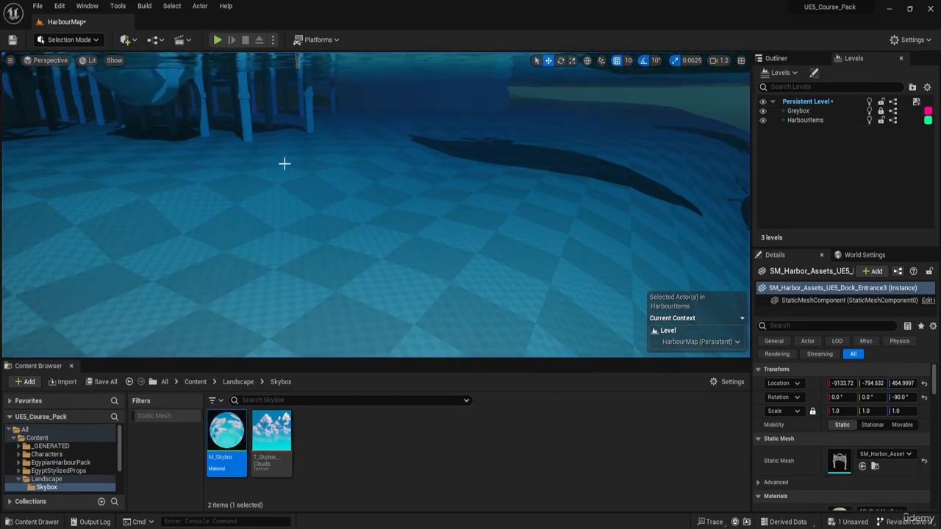
Step: Look over the wooden jetties, the textured pier and the greybox harbour from close up and from farther out
key(w)
key(e)
right_drag(285, 163, 263, 172)
key(a)
key(d)
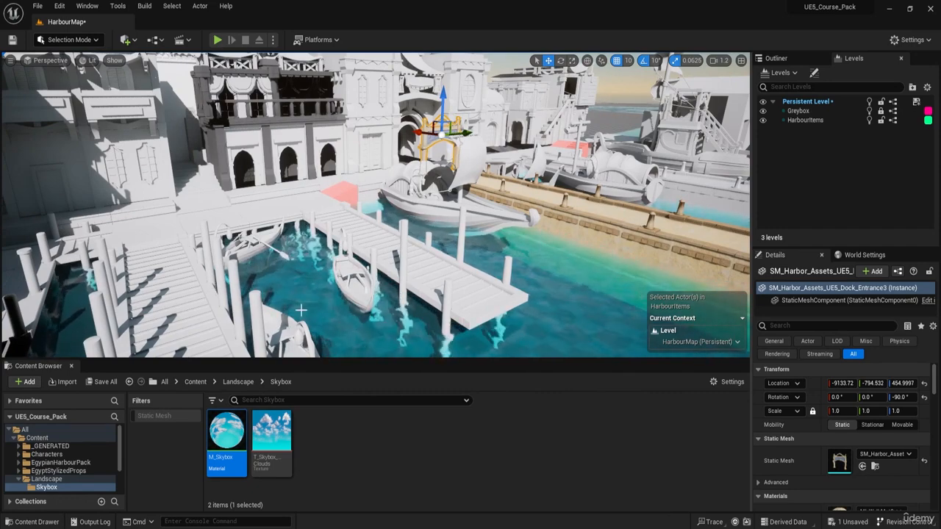
right_drag(405, 222, 393, 222)
key(s)
key(s)
key(s)
key(s)
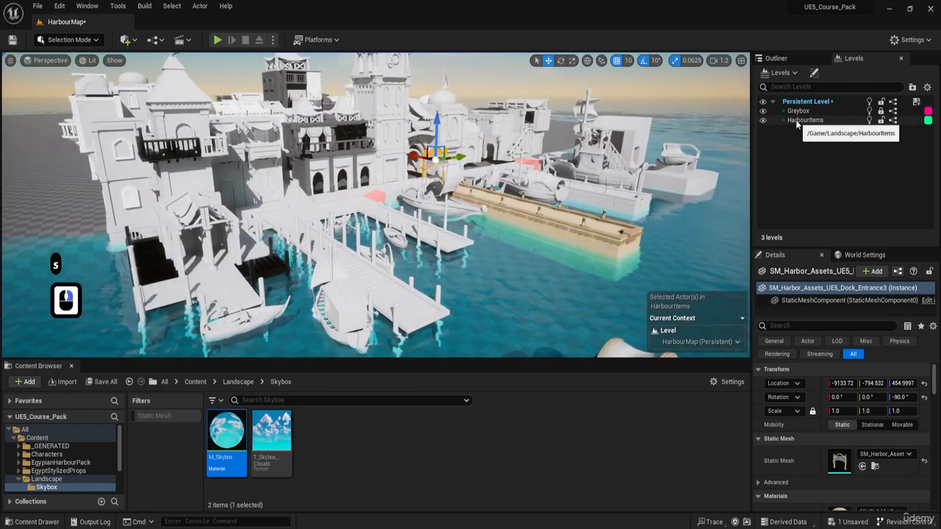
Step: Change the HarbourItems level's streaming method to Always Loaded
right_click(796, 122)
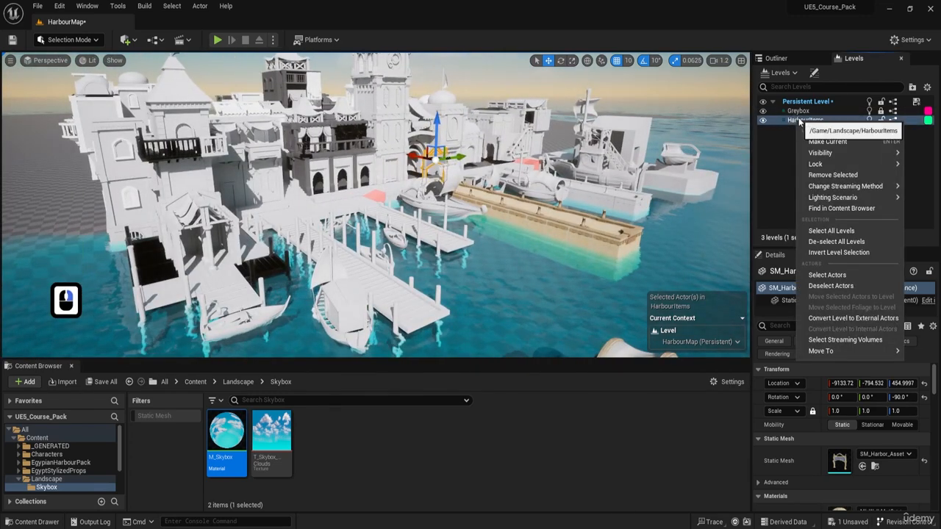
mouse_move(850, 186)
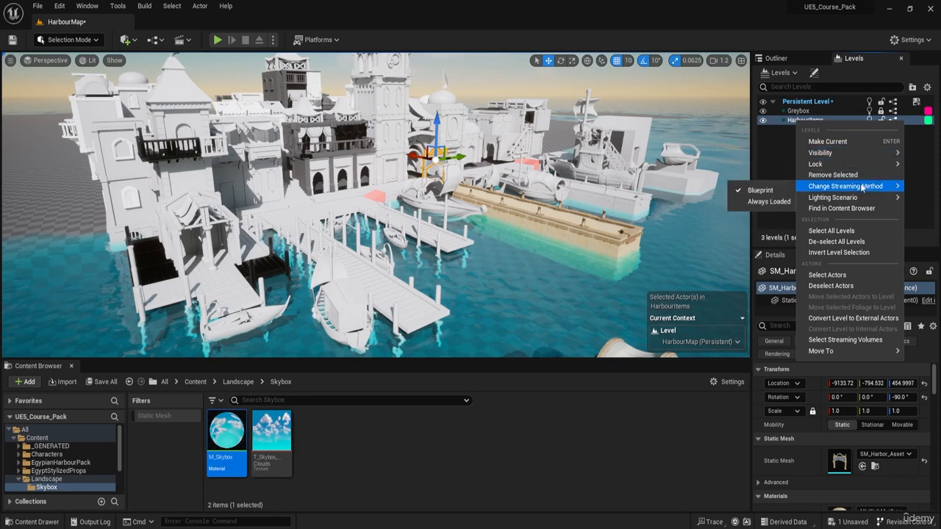
click(771, 203)
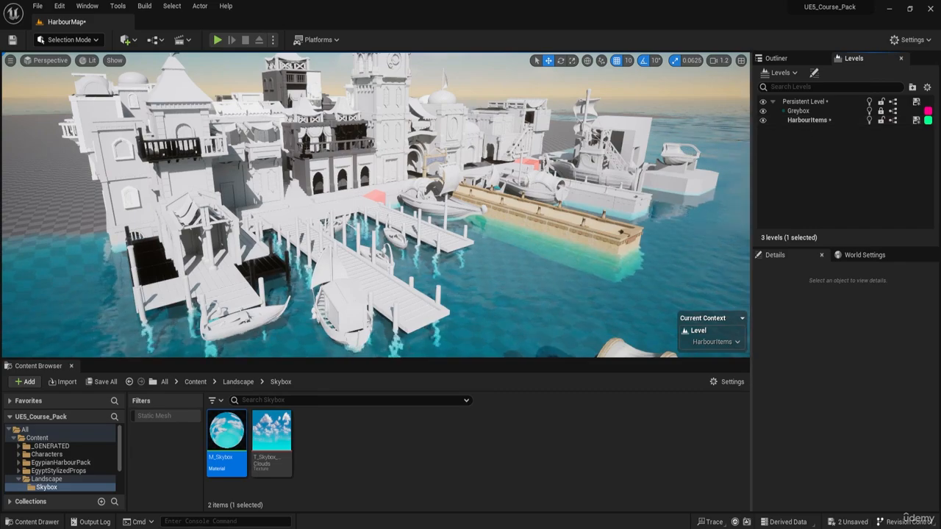
Step: Play-test the level from above the textured pier, check the pier under water, and stop the run
key(w)
right_drag(610, 177, 514, 221)
key(w)
key(w)
key(d)
key(e)
key(d)
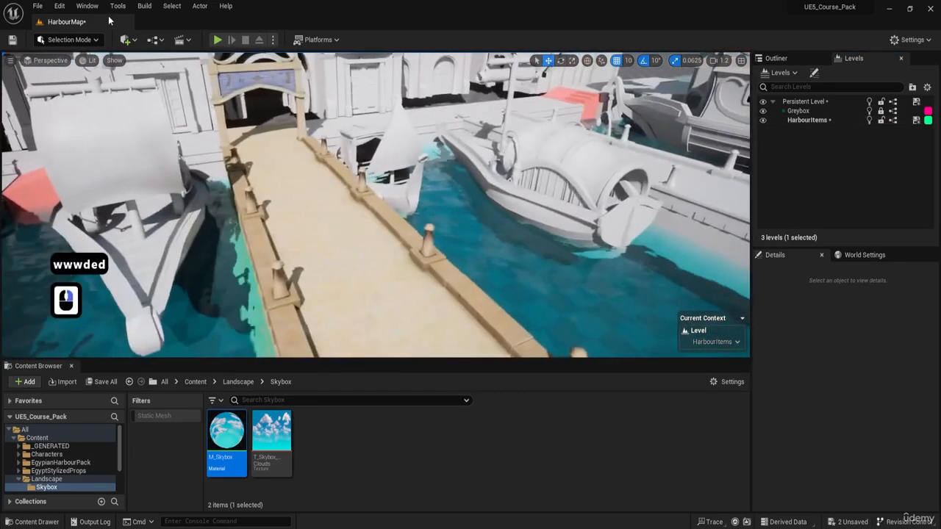
click(218, 40)
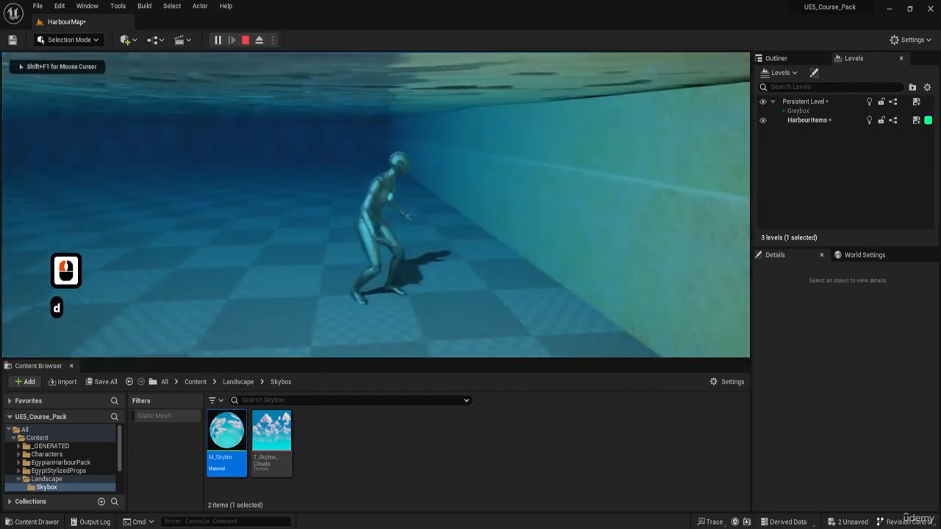
key(d)
key(Escape)
Step: Look along the textured pier towards the dock archway and over the greybox boats on both sides
key(d)
key(e)
right_drag(294, 111, 257, 134)
key(s)
key(d)
key(w)
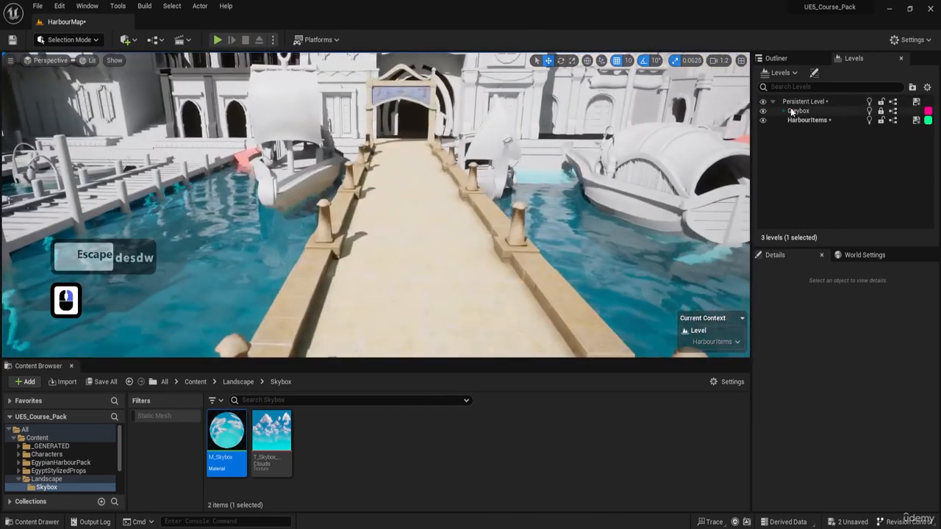
key(e)
key(s)
right_drag(632, 154, 566, 134)
key(d)
key(w)
key(a)
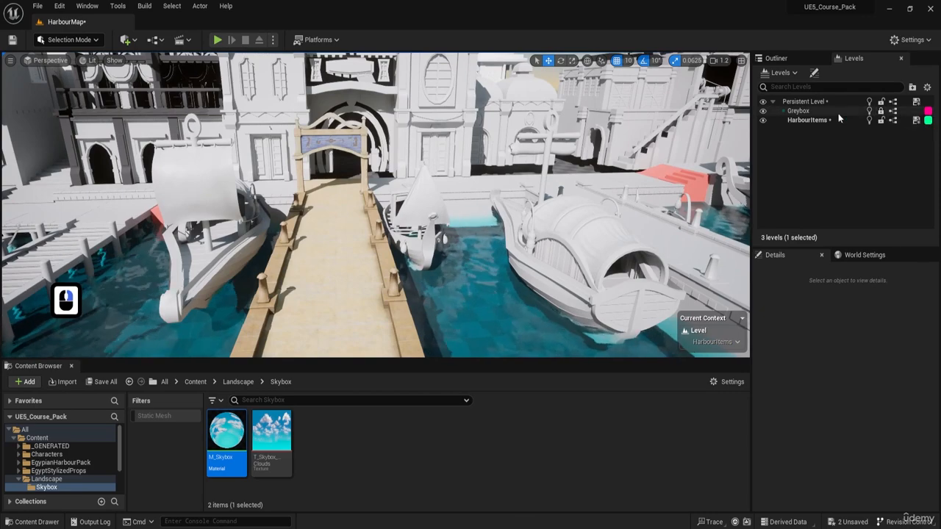
Step: Check the streaming method options of the locked Greybox level and unlock the level
right_click(807, 111)
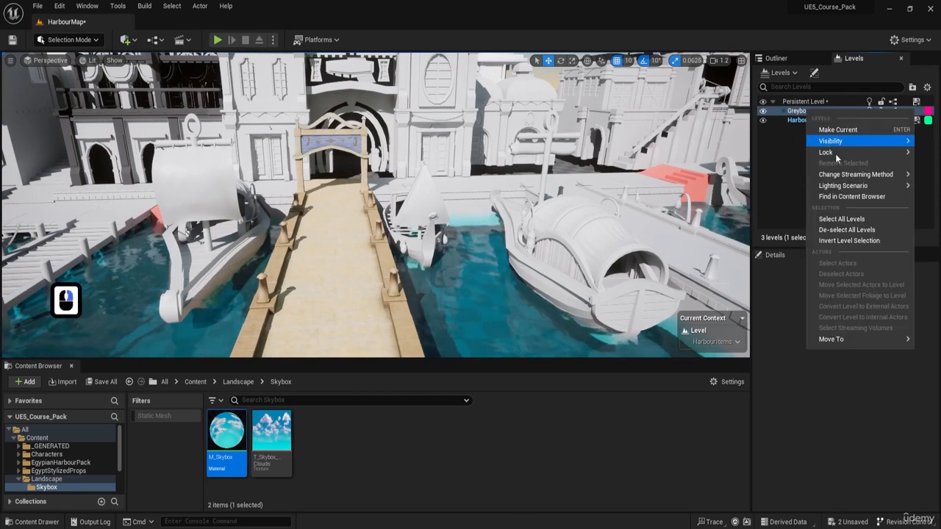
mouse_move(853, 174)
key(ctrl)
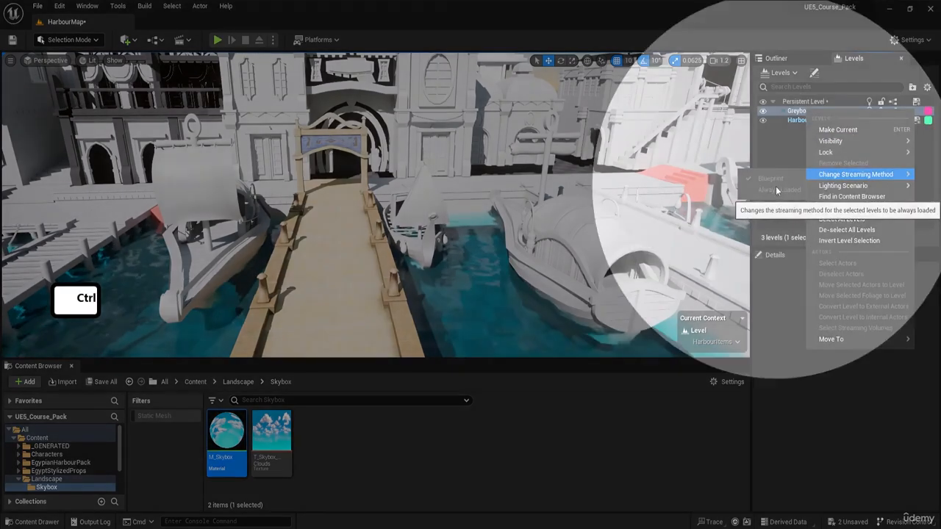
mouse_move(866, 139)
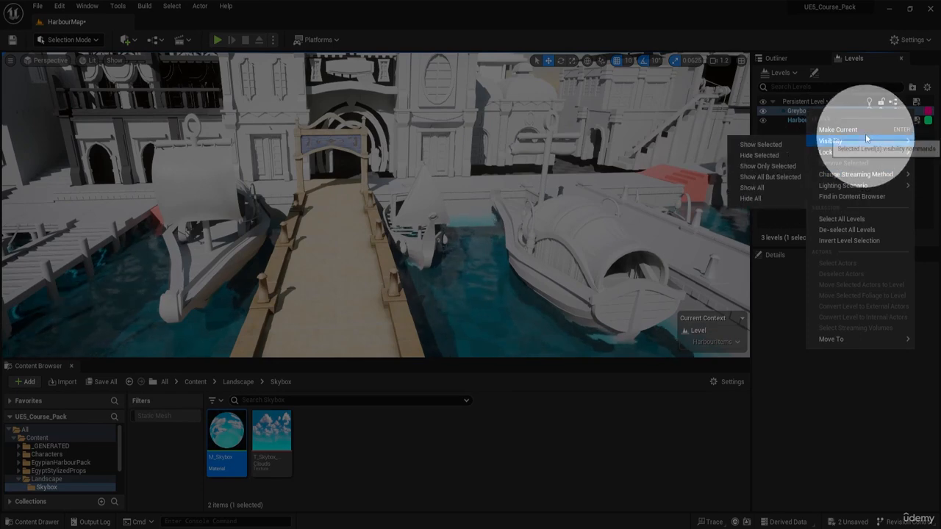
click(870, 113)
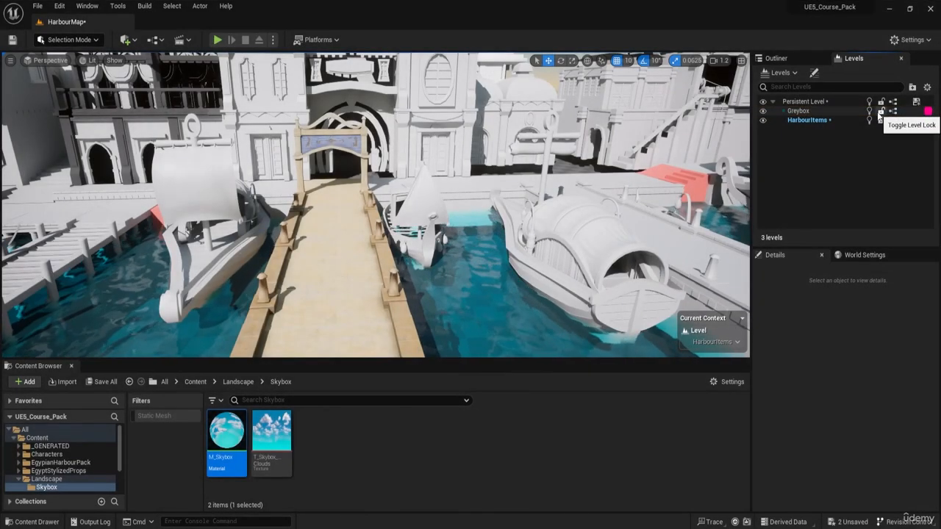
Step: Examine the Greybox level's streaming method choices, Blueprint and Always Loaded, and the options offered for the Persistent Level
right_click(826, 114)
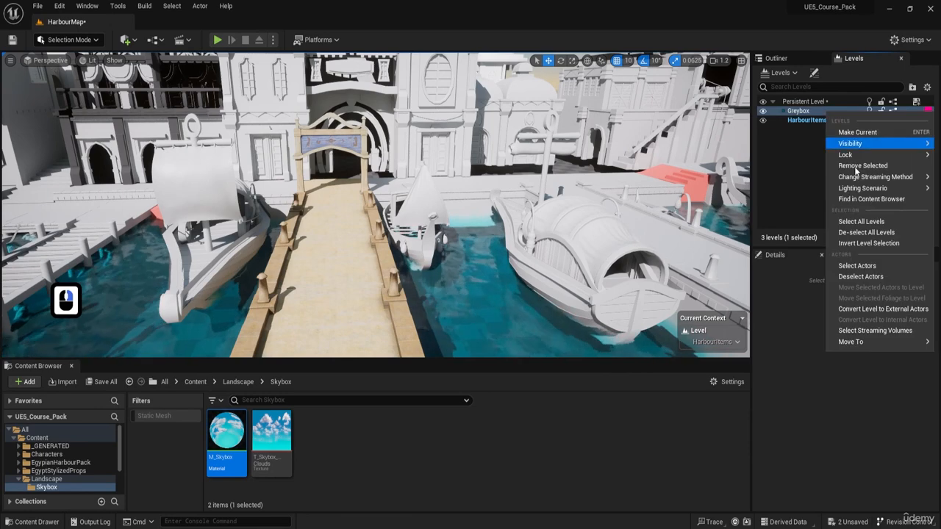
mouse_move(875, 176)
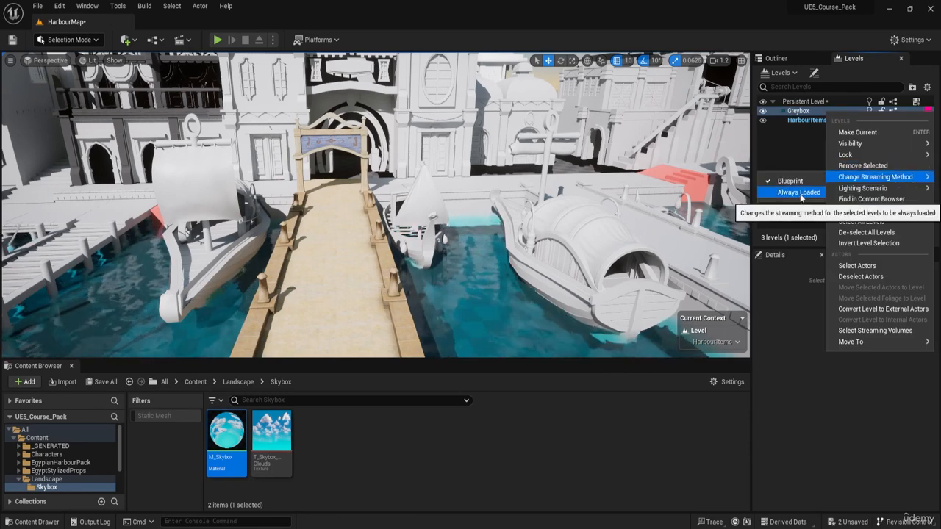
click(800, 193)
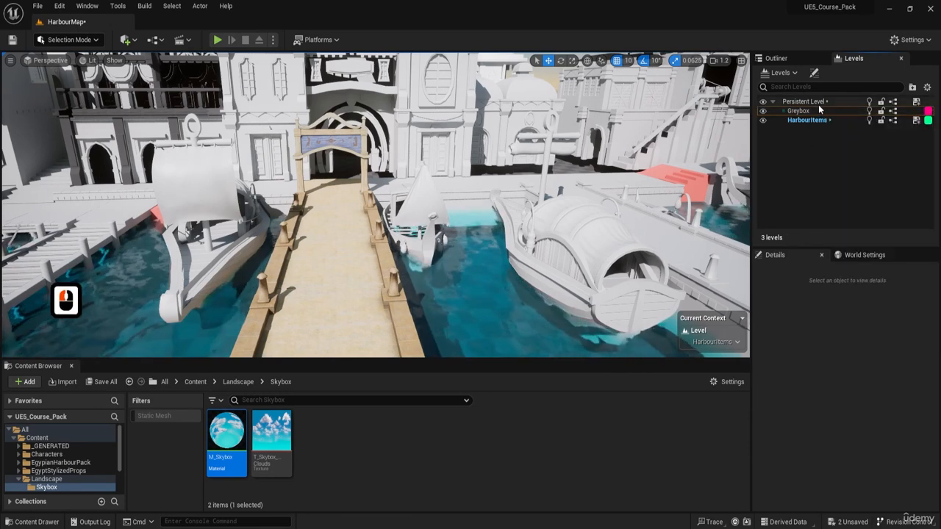
right_click(818, 105)
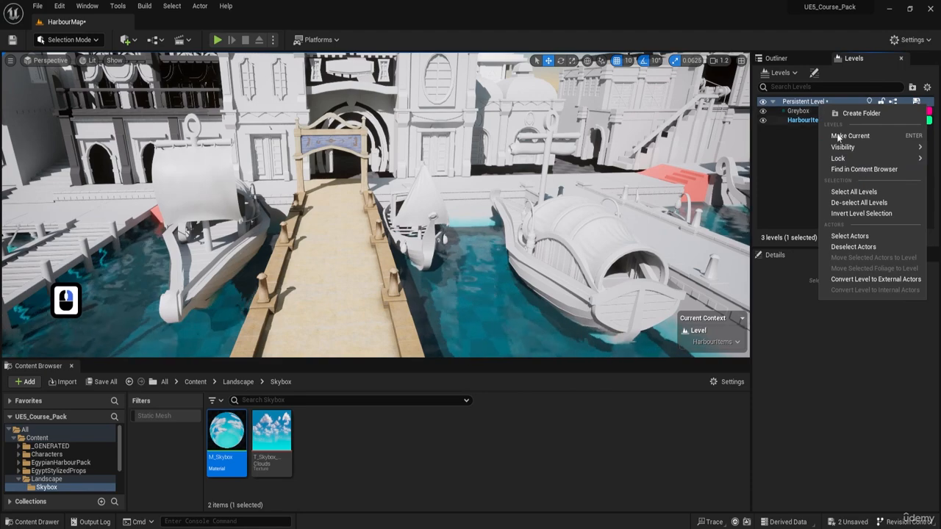
click(784, 175)
Step: View the harbour front from farther out and return to a position above the textured pier facing the archway
key(s)
key(e)
right_drag(433, 200, 563, 138)
key(a)
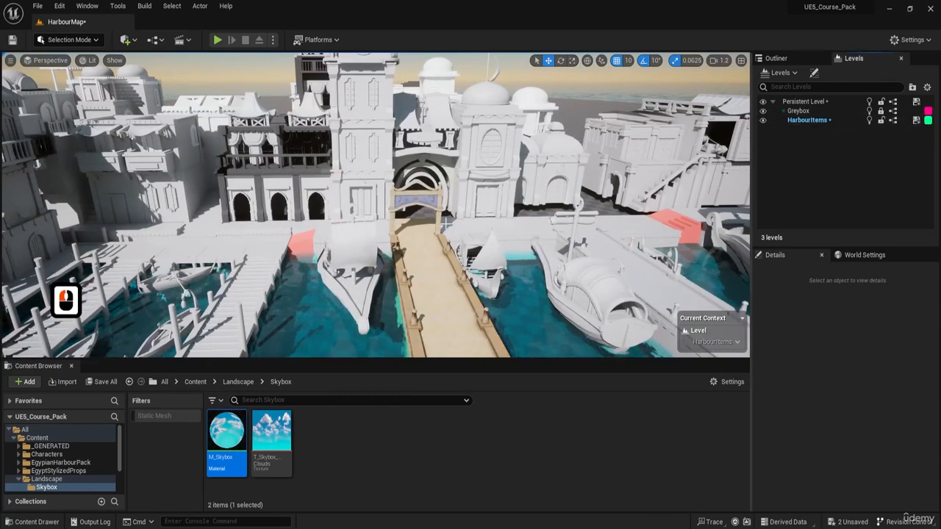
key(a)
key(w)
key(d)
right_drag(441, 192, 427, 210)
key(w)
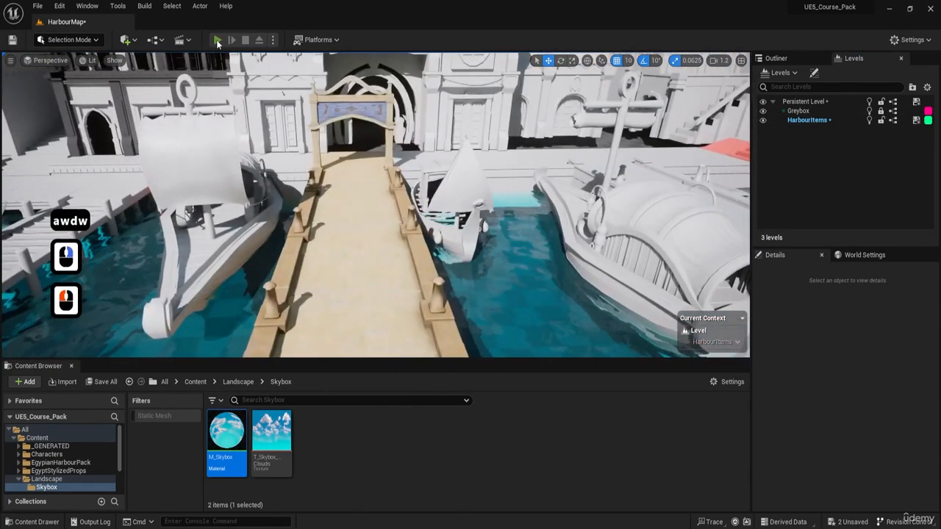
Step: Play-test the level from above the textured pier and run the character along it towards the dock archway
click(217, 39)
key(w)
key(d)
key(d)
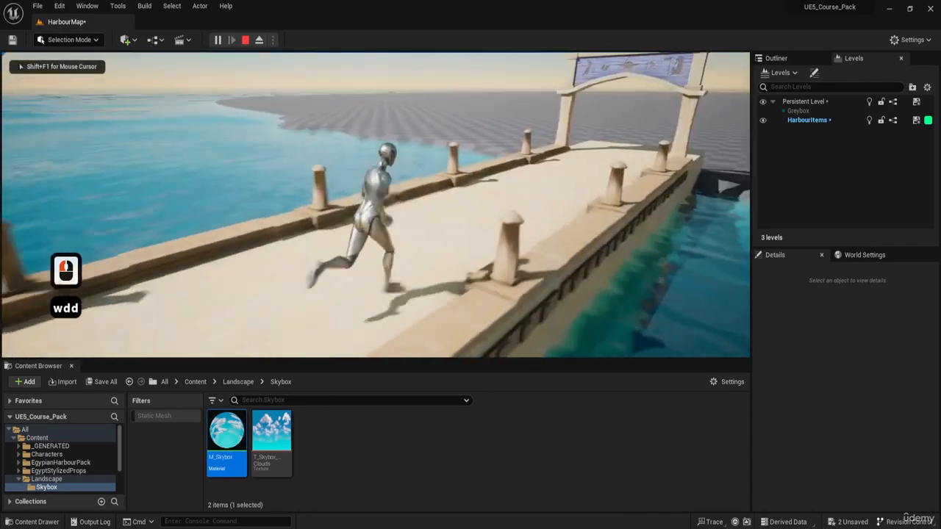
key(w)
key(d)
key(d)
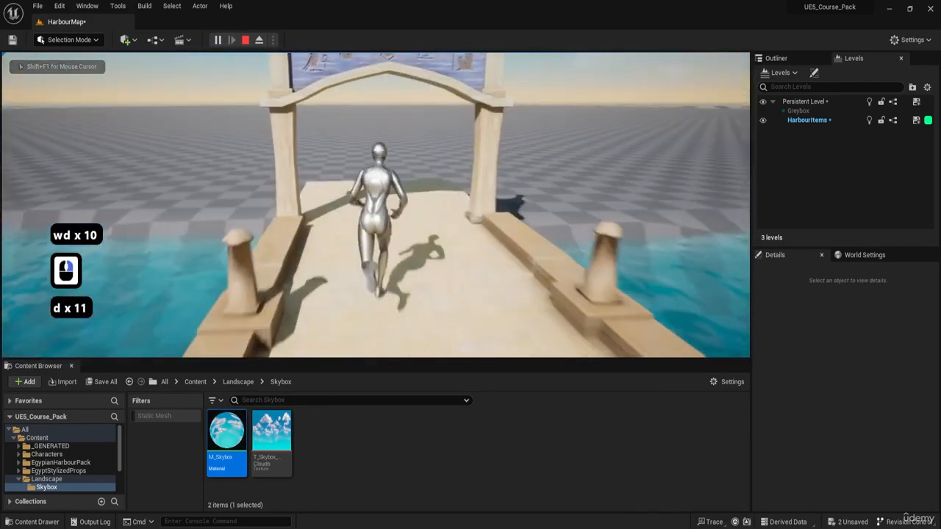
Step: Run the character through the dock archway, turn back to face the pier and the sea, and stop the run
key(a)
key(s)
key(w)
key(d)
key(w)
key(w)
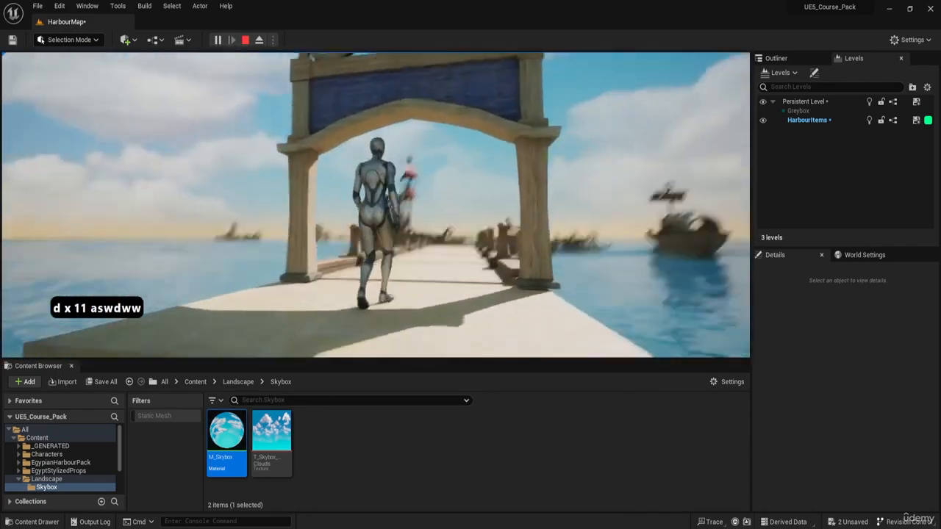
key(d)
key(s)
key(a)
key(Escape)
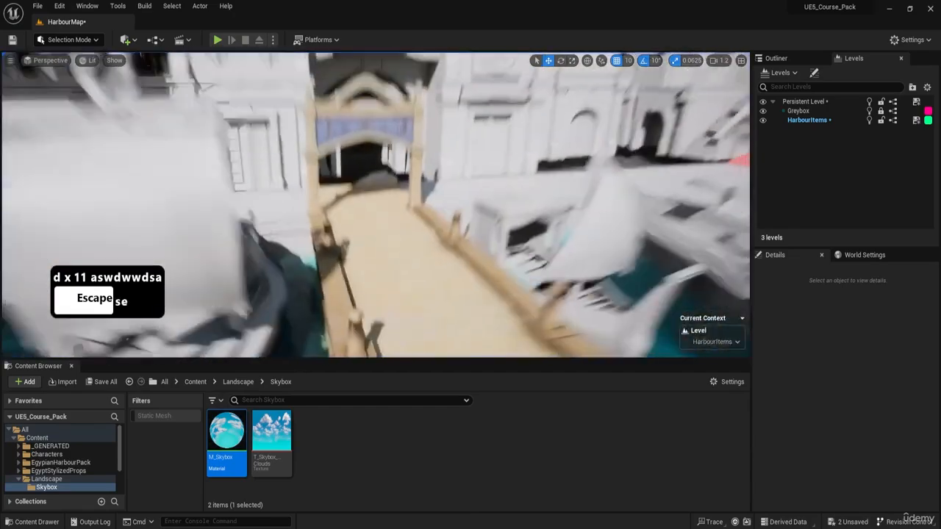
Step: Look over the textured pier and the neighbouring greybox pier from above the harbour
key(d)
key(a)
key(s)
key(d)
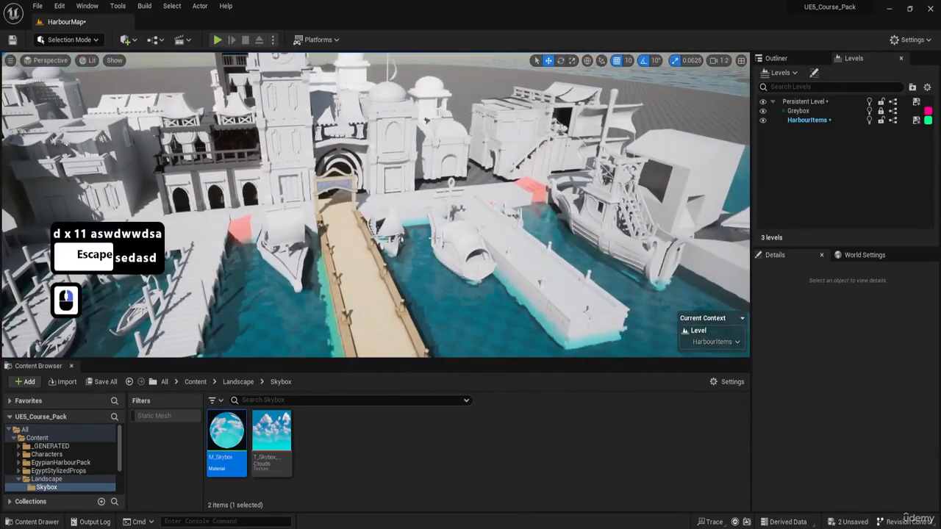
key(d)
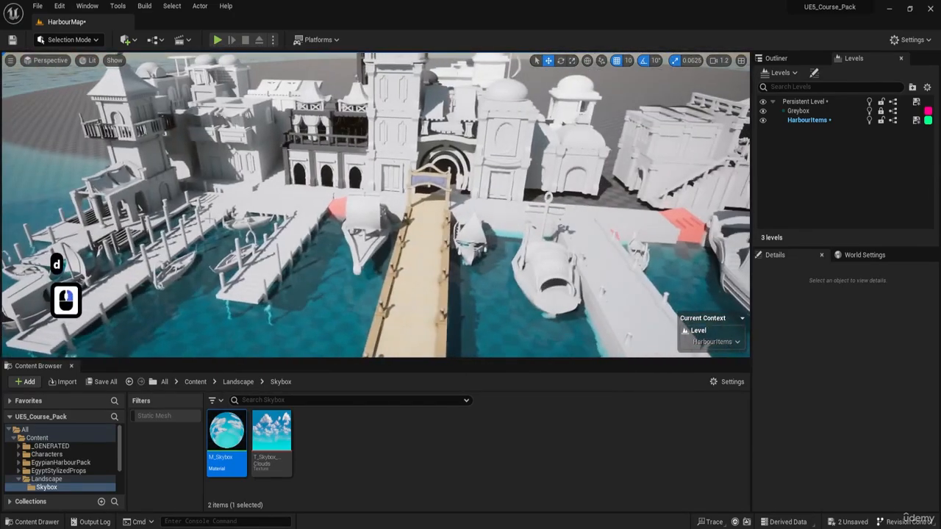
key(a)
right_drag(352, 202, 447, 210)
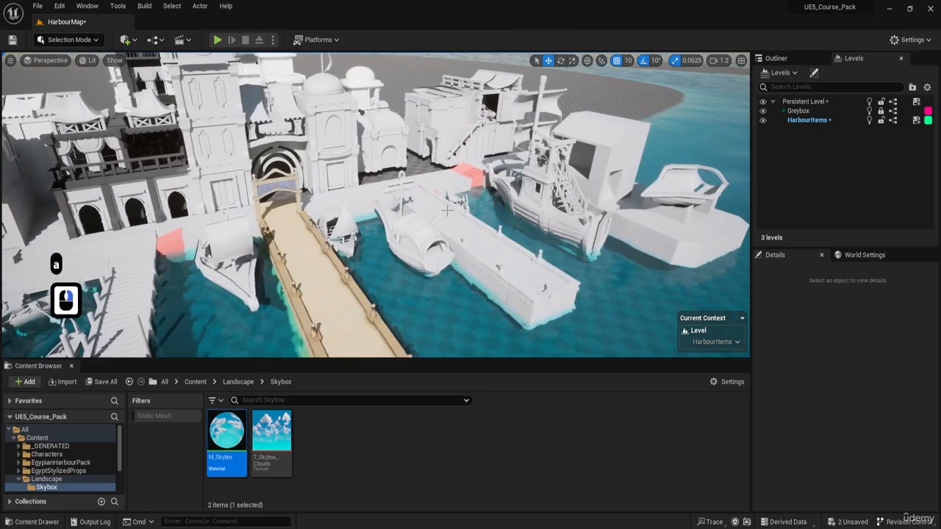